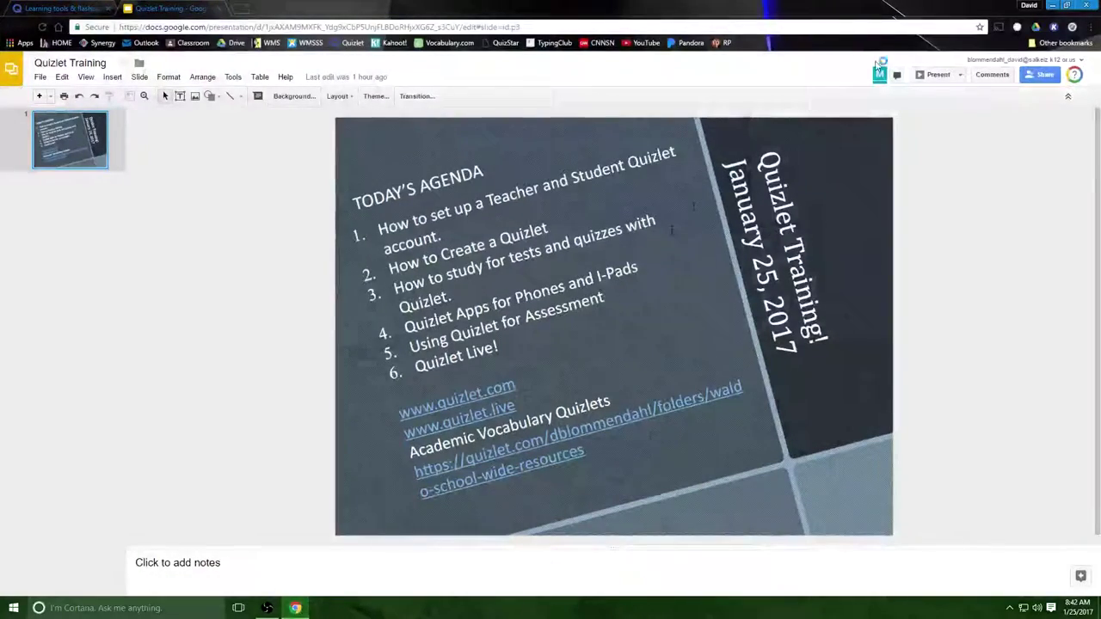
# Switch from the training agenda slides to the Quizlet home page and log in with the prefilled username and password
pyautogui.click(933, 74)
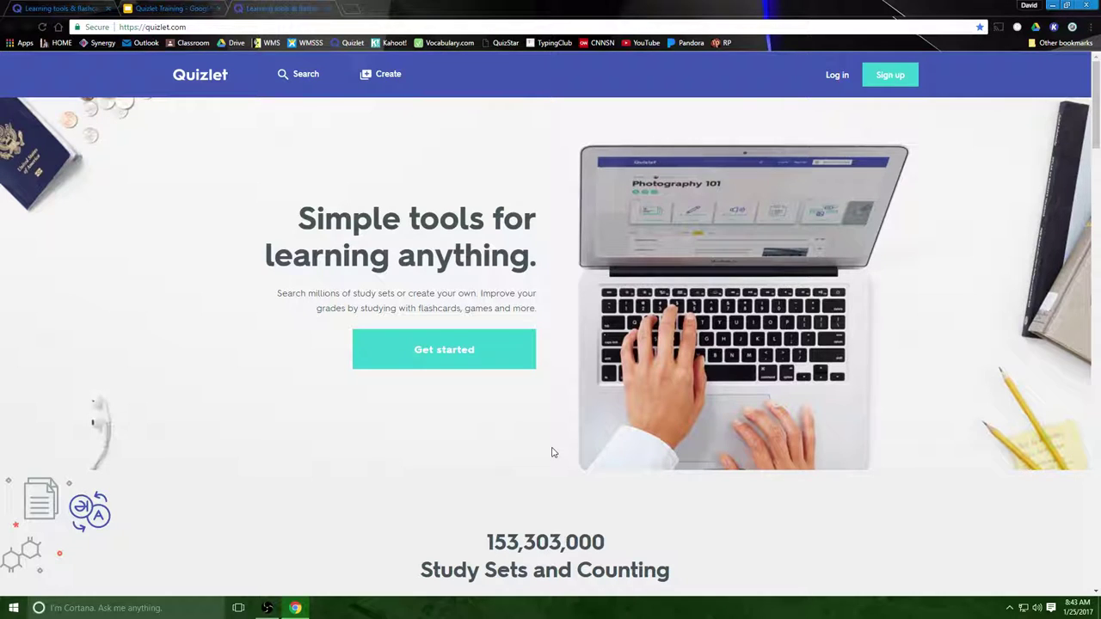
pyautogui.click(835, 74)
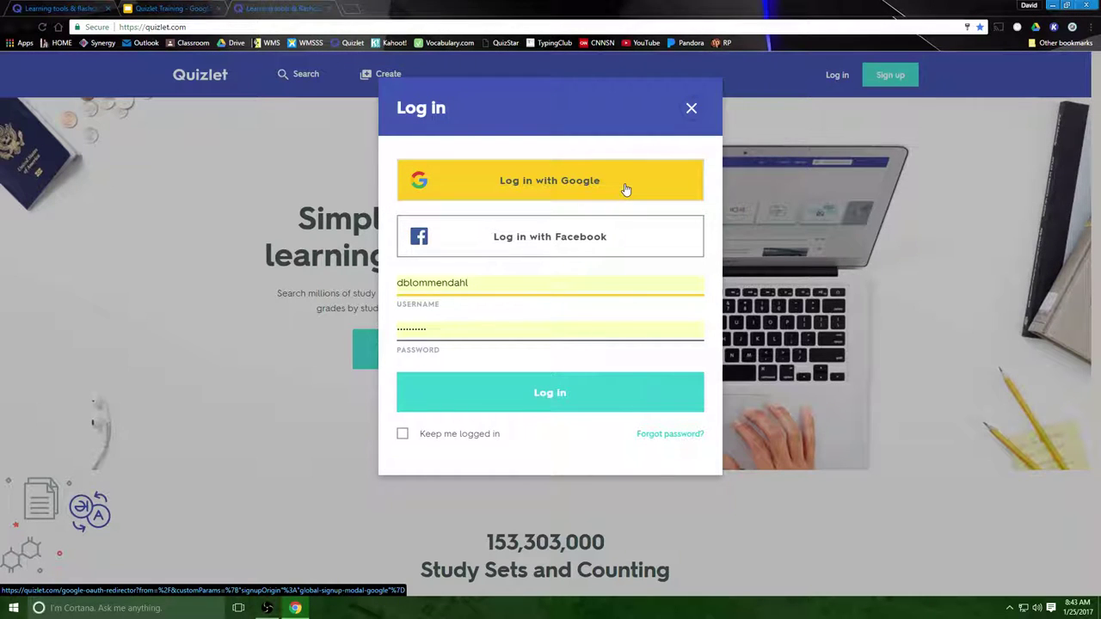
pyautogui.click(591, 401)
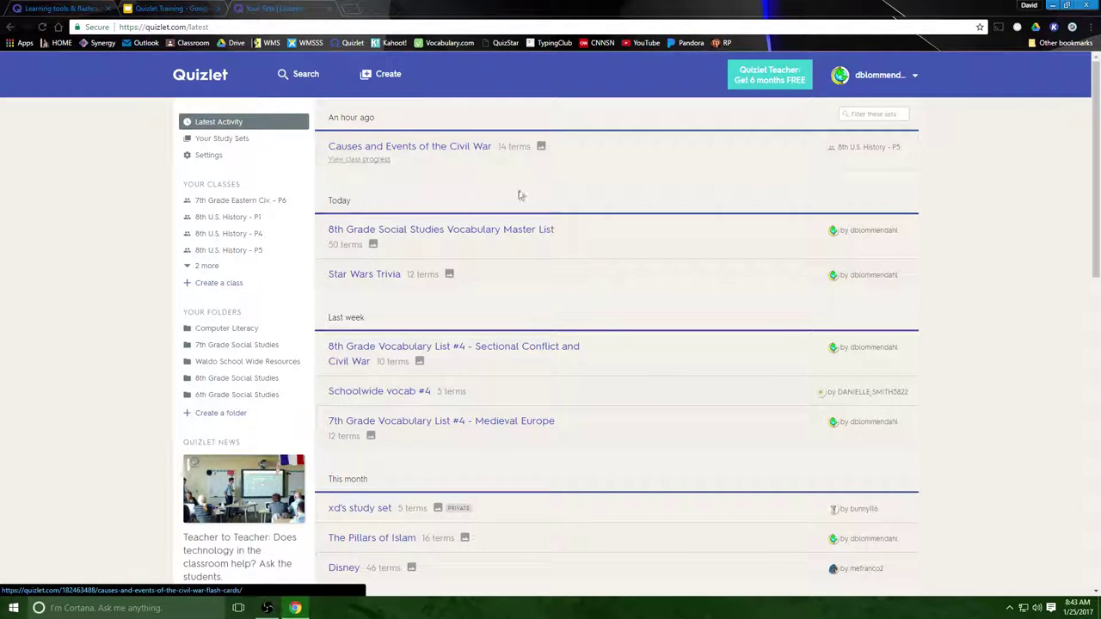
# Look through the study sets in the latest activity list
pyautogui.scroll(-1, 569, 210)
pyautogui.scroll(-9, 569, 209)
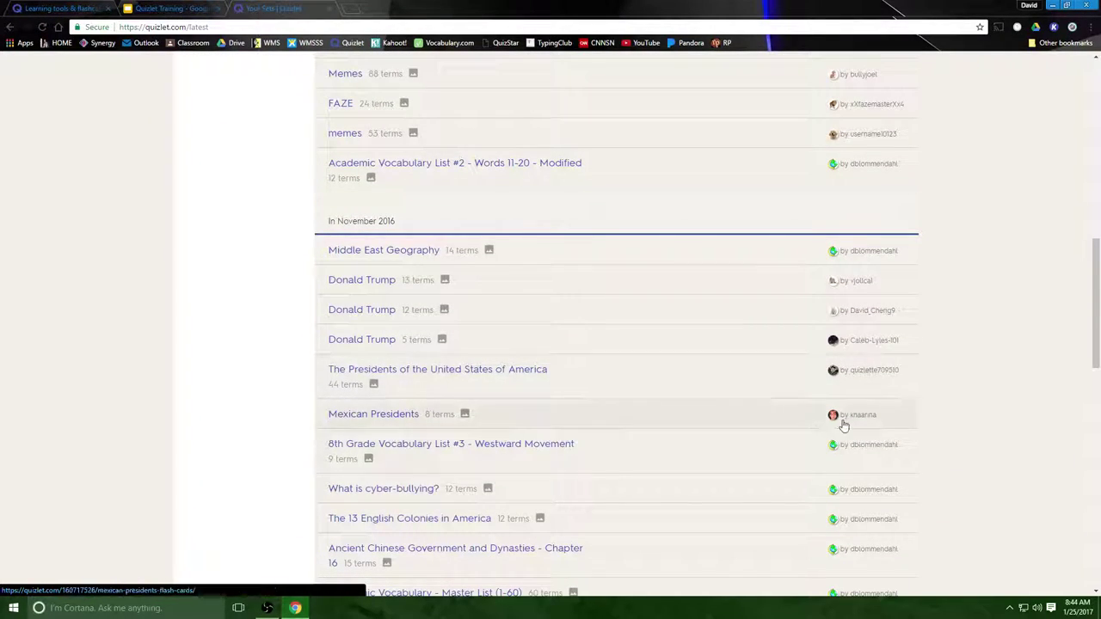
pyautogui.scroll(-2, 842, 422)
pyautogui.scroll(2, 908, 551)
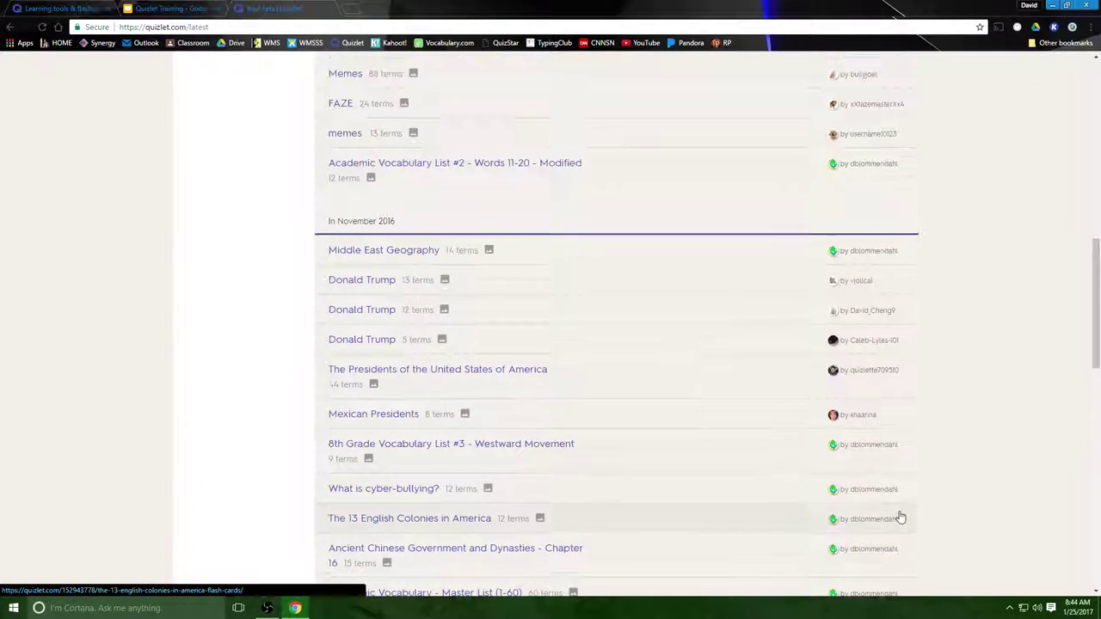
pyautogui.scroll(7, 900, 517)
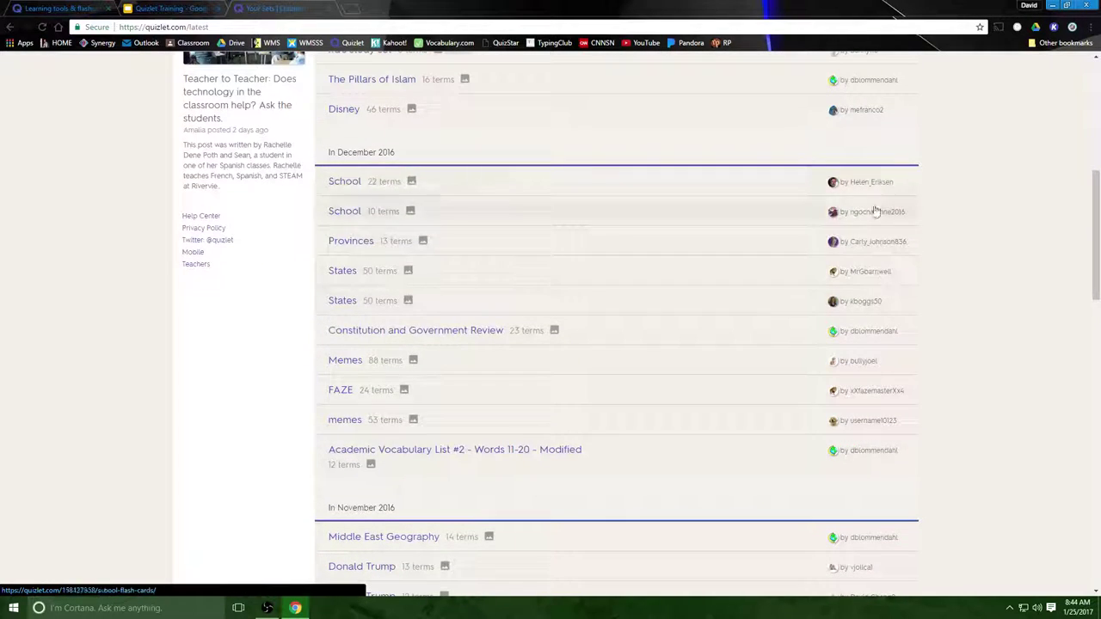
pyautogui.scroll(2, 870, 324)
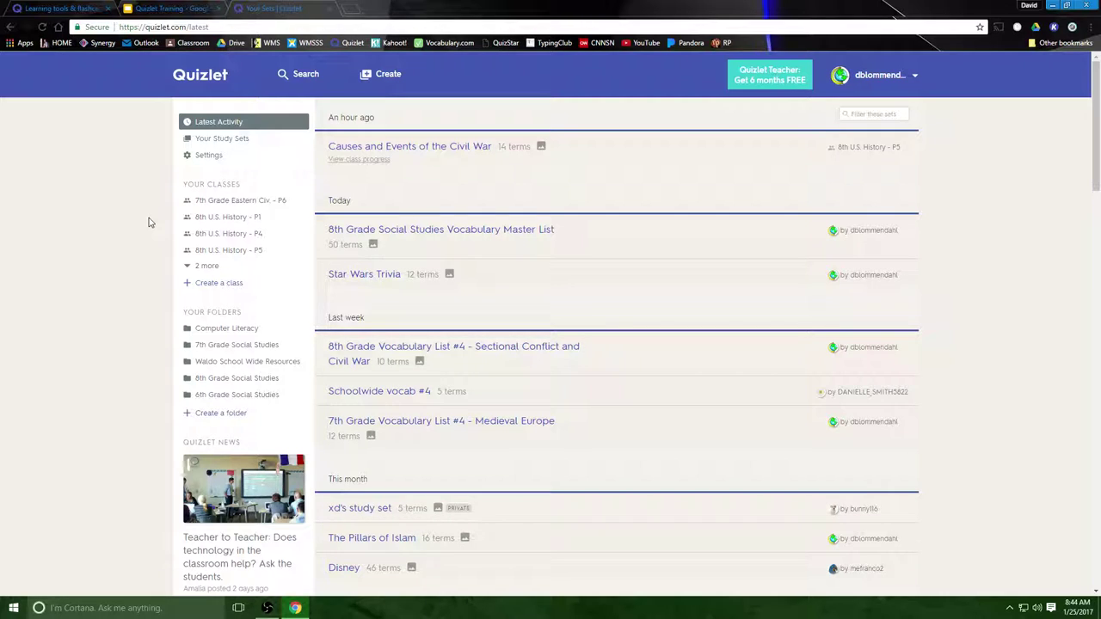
# Create the class "8th Grade U.S. History - P1 - S2" for Waldo Middle School, Salem, OR, and select its web address
pyautogui.click(214, 284)
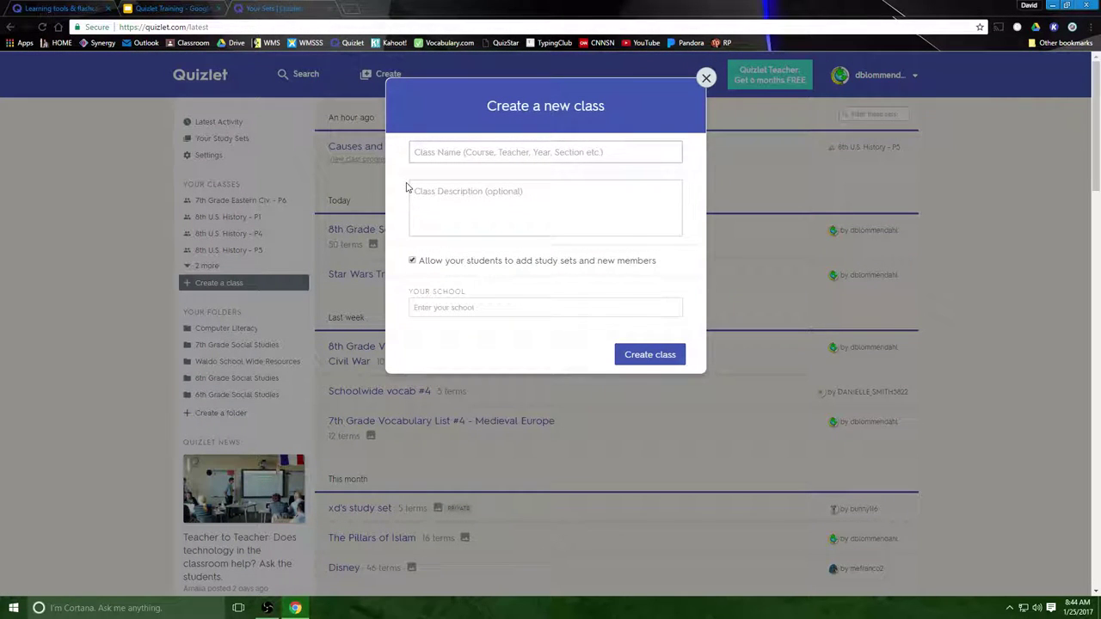
pyautogui.write('8th Grade ')
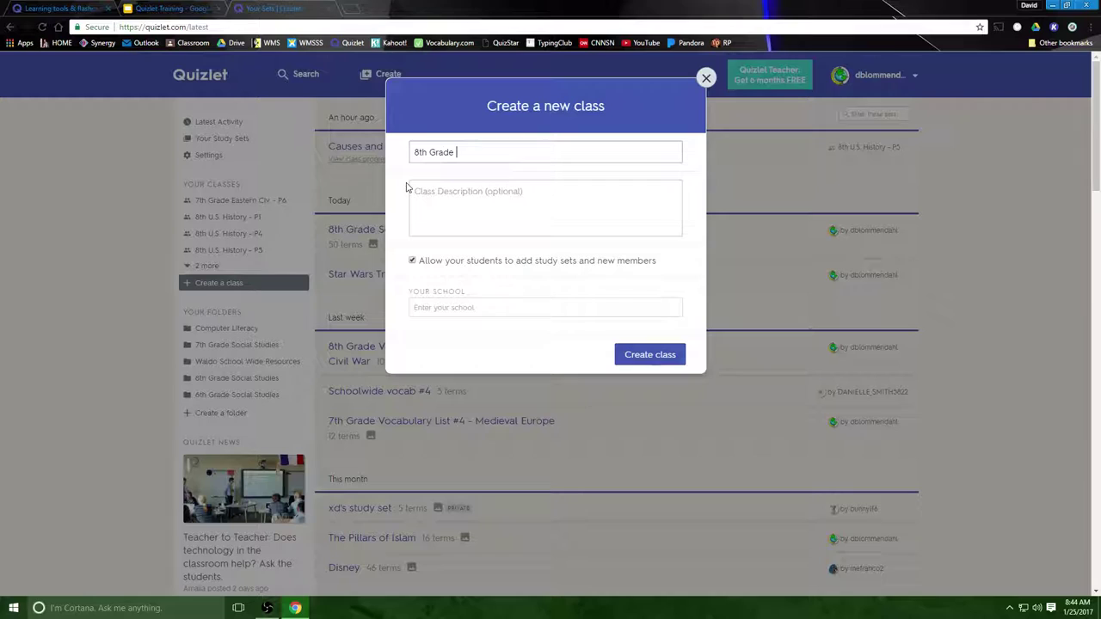
pyautogui.write('U.S. History - P1 - S2')
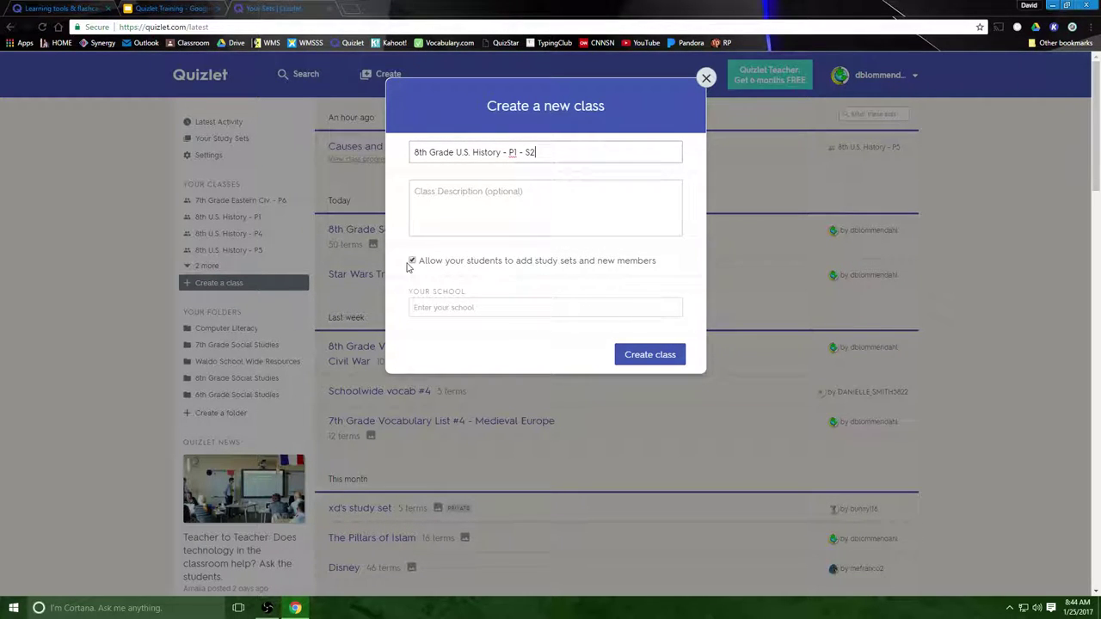
pyautogui.click(634, 353)
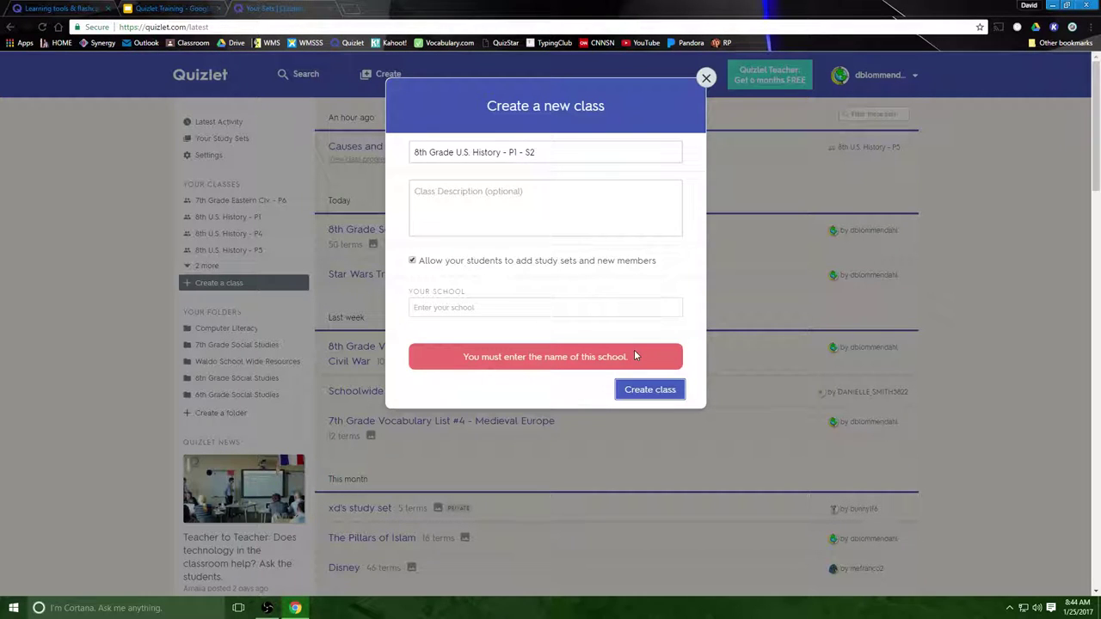
pyautogui.click(533, 313)
pyautogui.write('Waldo ')
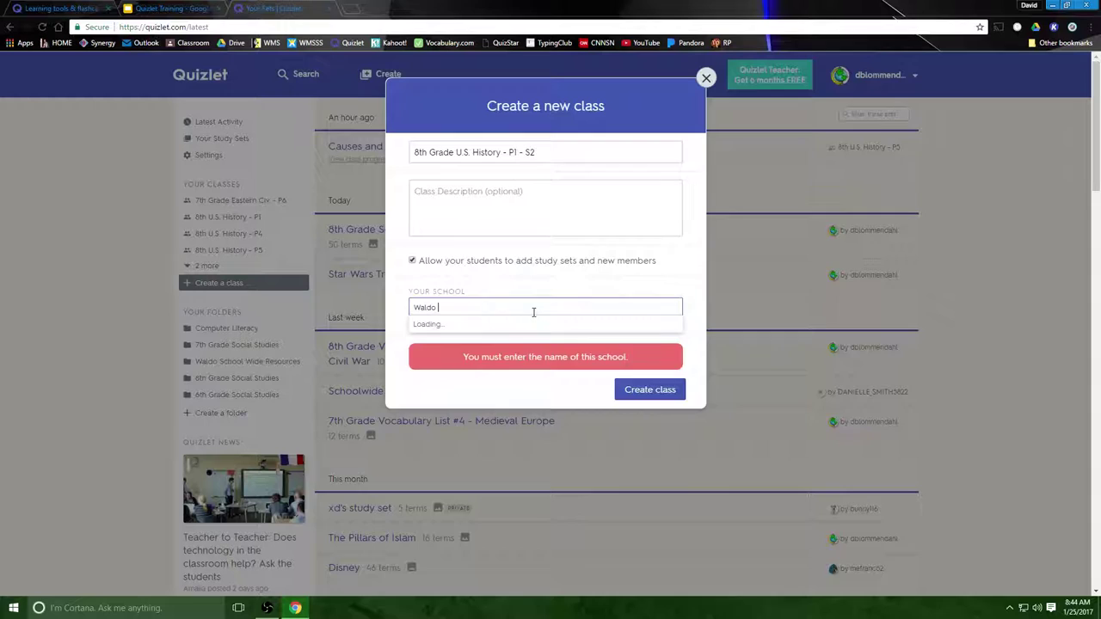
pyautogui.write('Middle School')
pyautogui.click(483, 358)
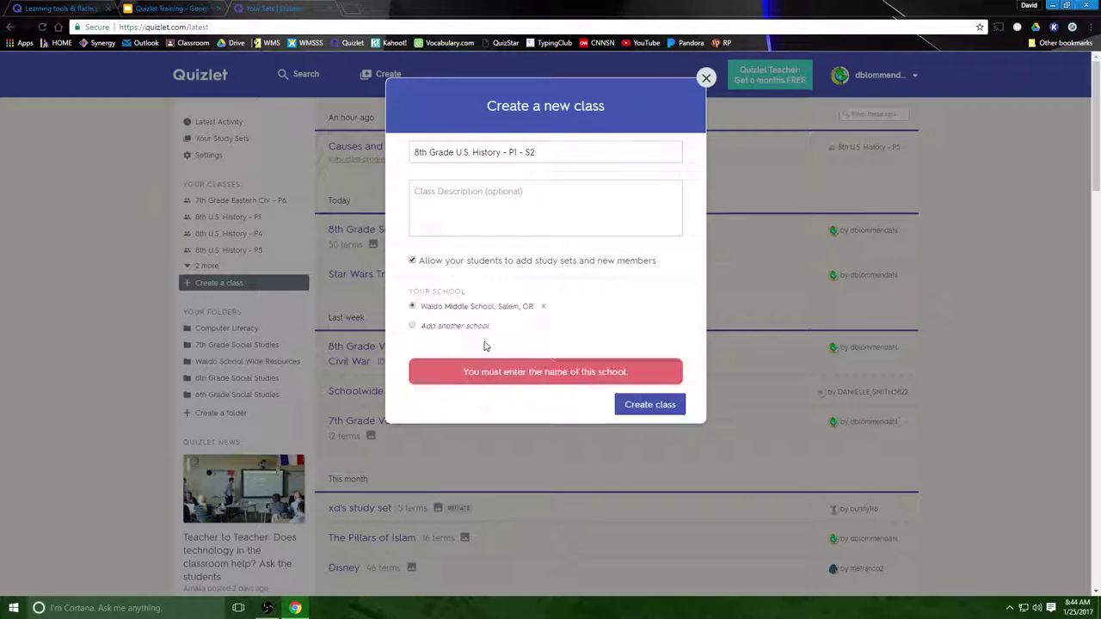
pyautogui.click(640, 414)
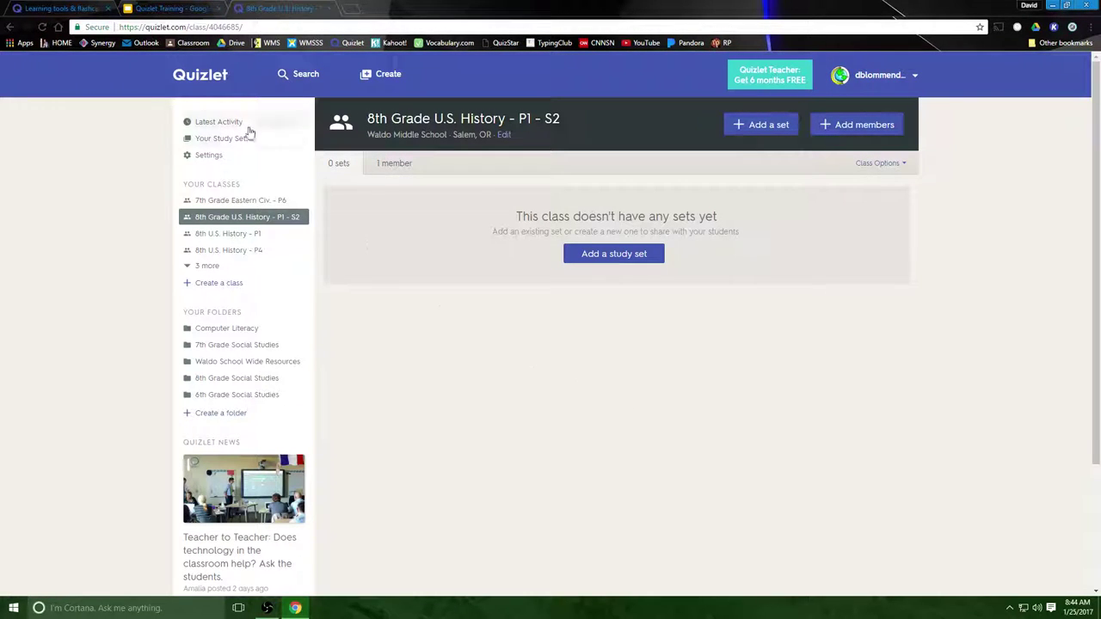
pyautogui.click(267, 25)
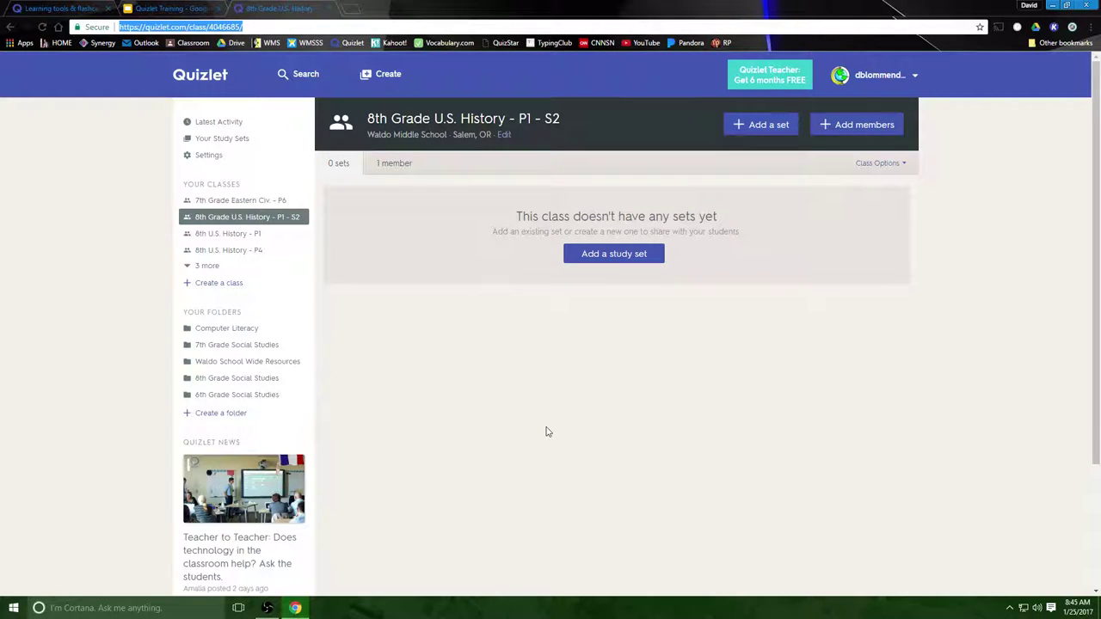
# Examine the member list of the 8th U.S. History - P1 class and open its "Causes and Events of the Civil War" set
pyautogui.click(230, 234)
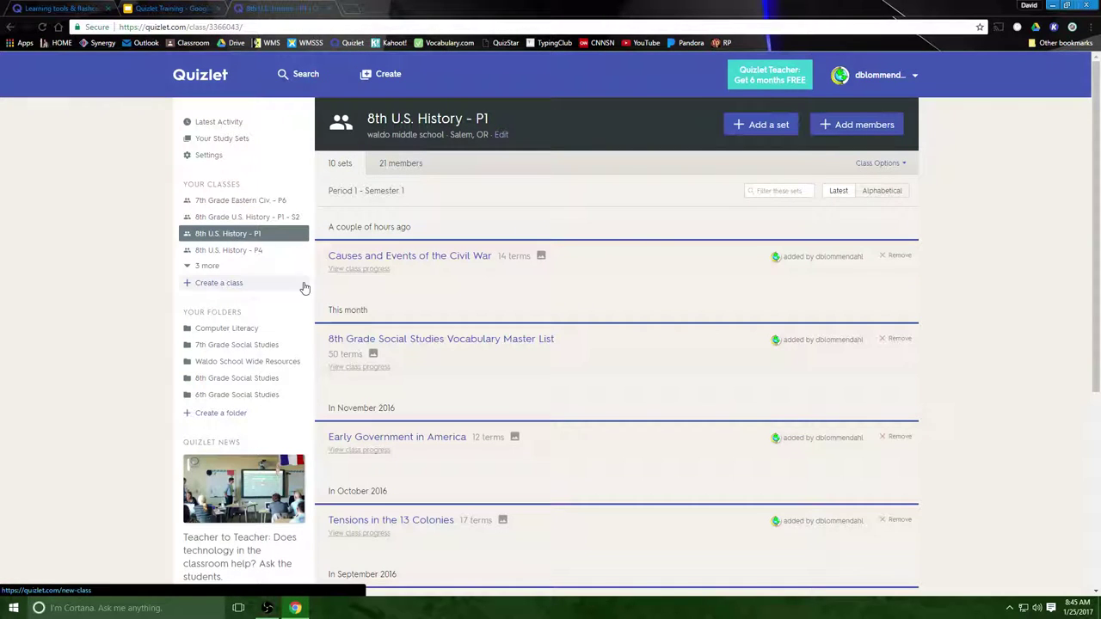
pyautogui.click(401, 165)
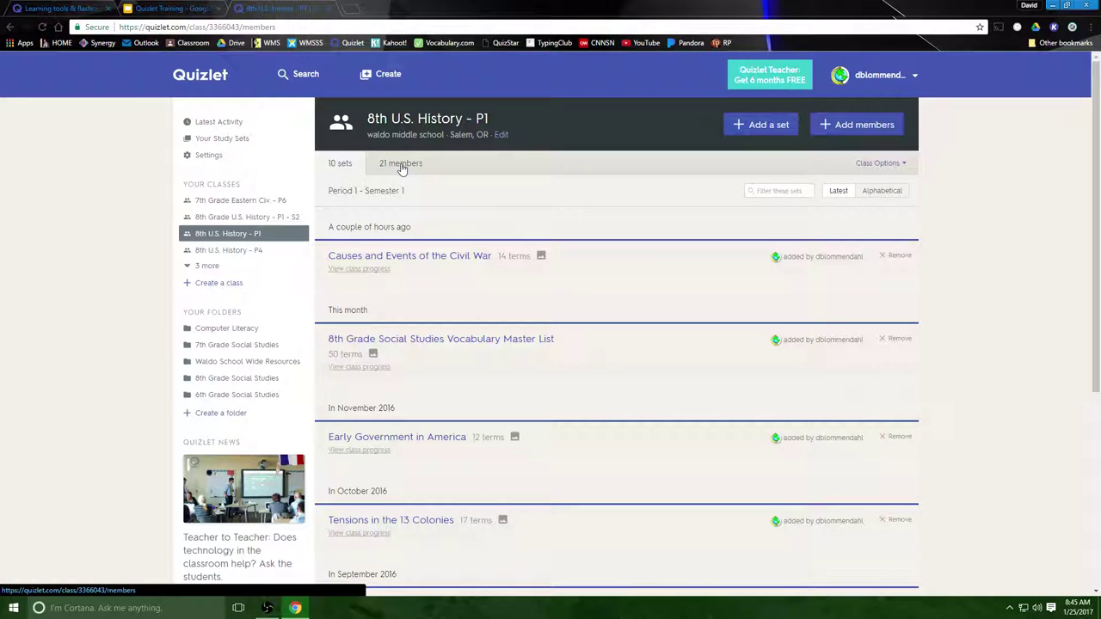
pyautogui.scroll(-1, 1097, 240)
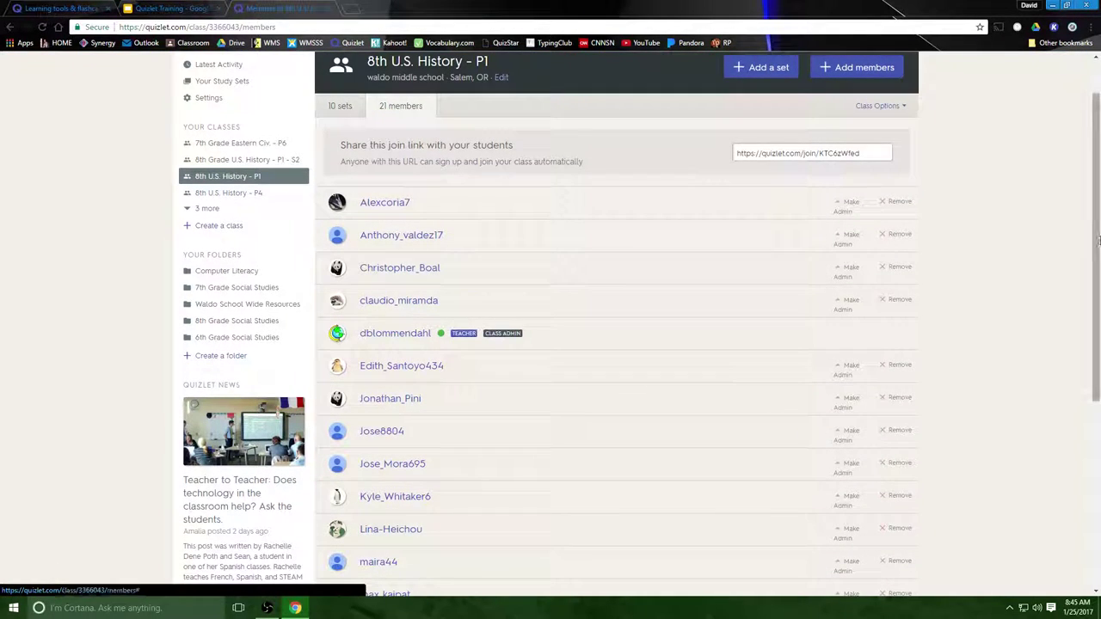
pyautogui.scroll(-2, 1086, 234)
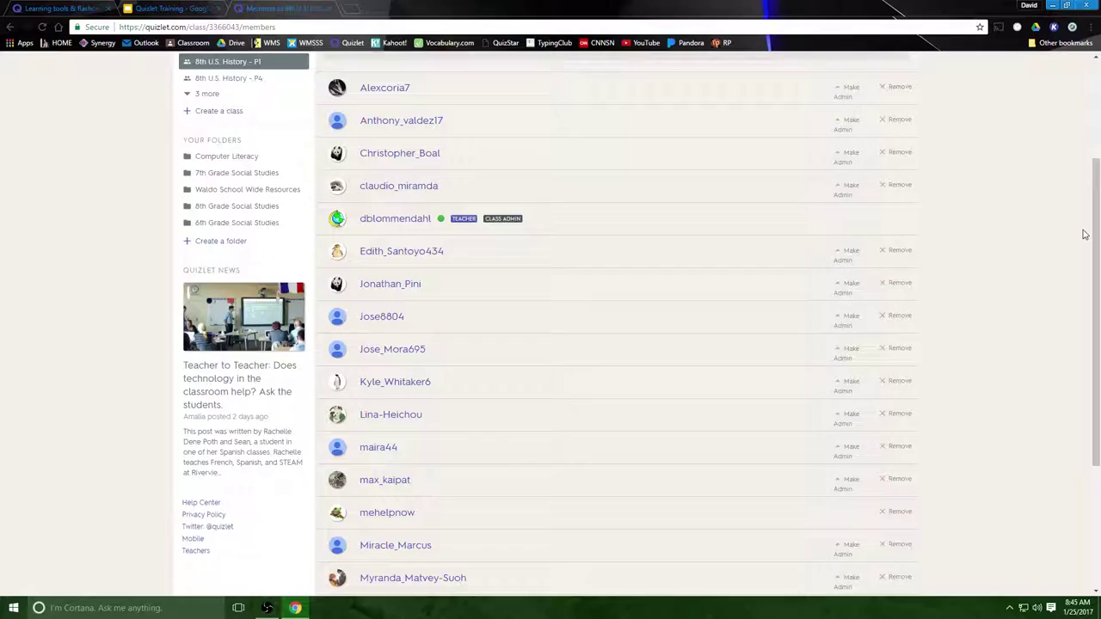
pyautogui.scroll(-3, 1085, 234)
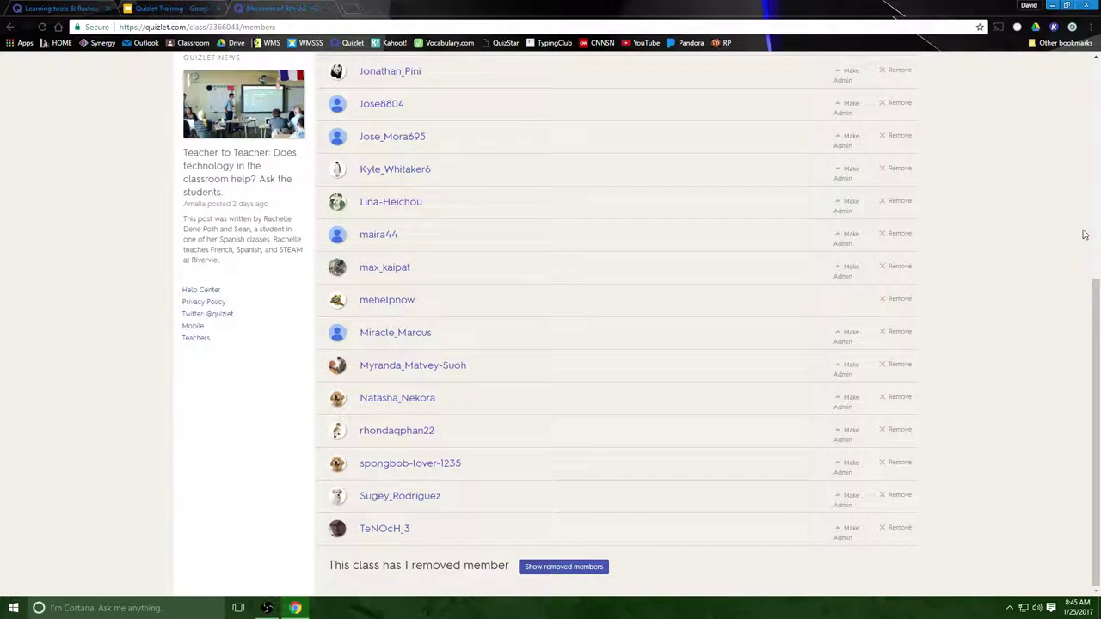
pyautogui.scroll(6, 1085, 234)
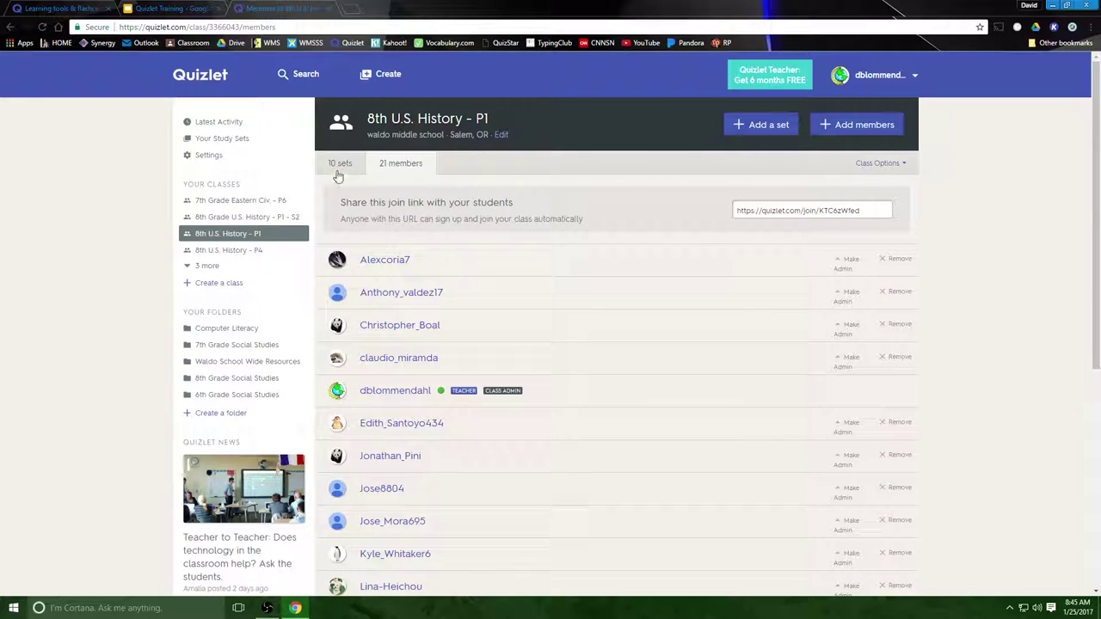
pyautogui.click(341, 165)
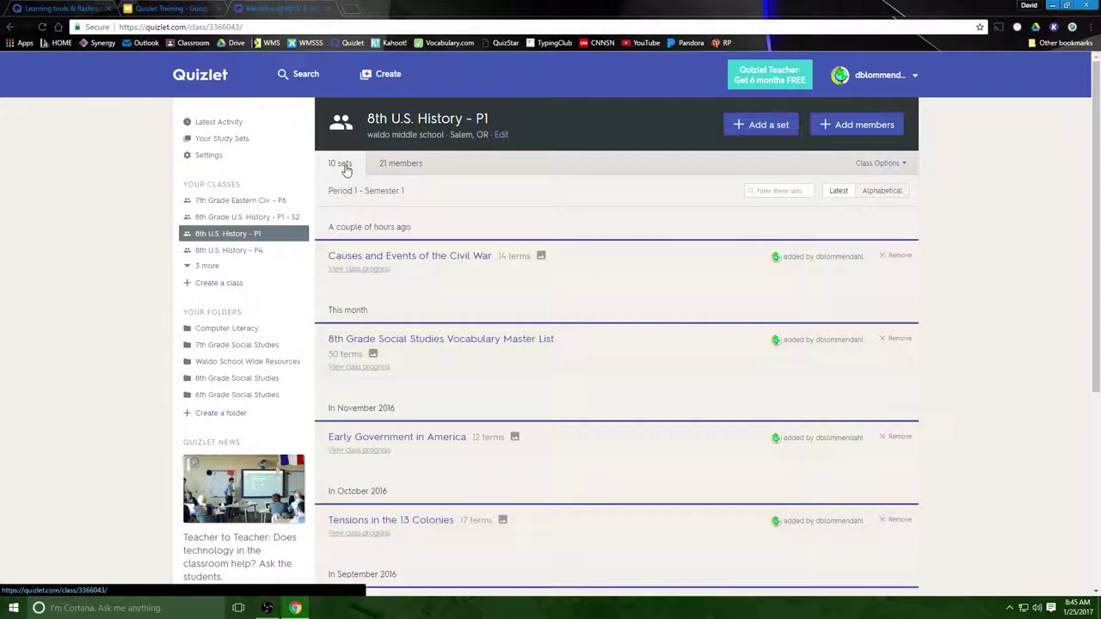
pyautogui.click(417, 257)
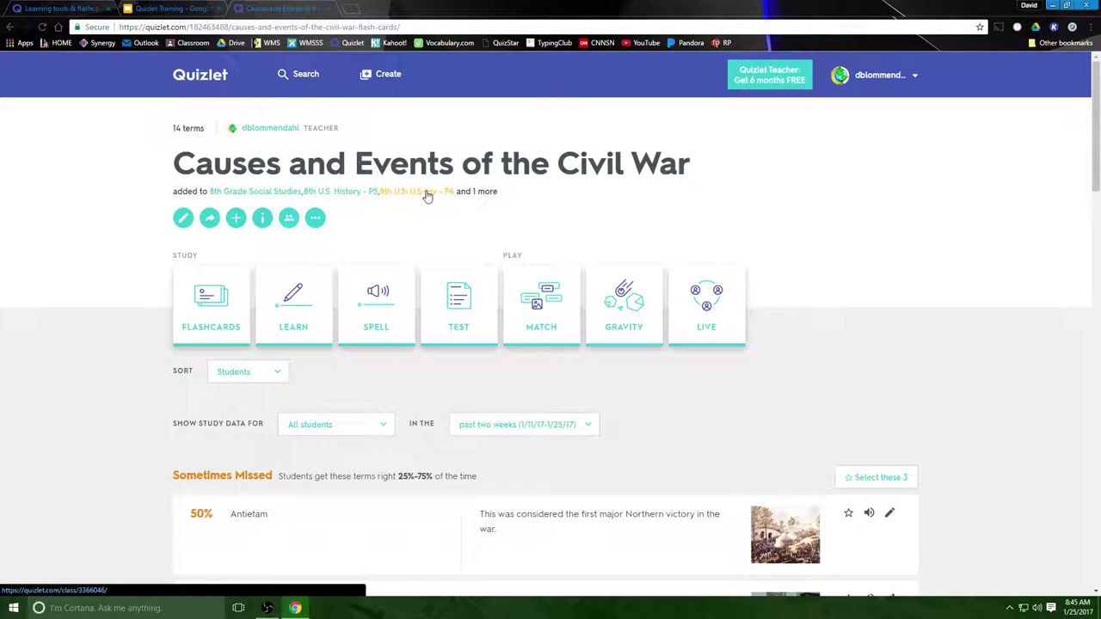
# Review the sets studied by the first member of 8th U.S. History - P4 and reopen the 8th Grade U.S. History - P1 - S2 class
pyautogui.click(393, 196)
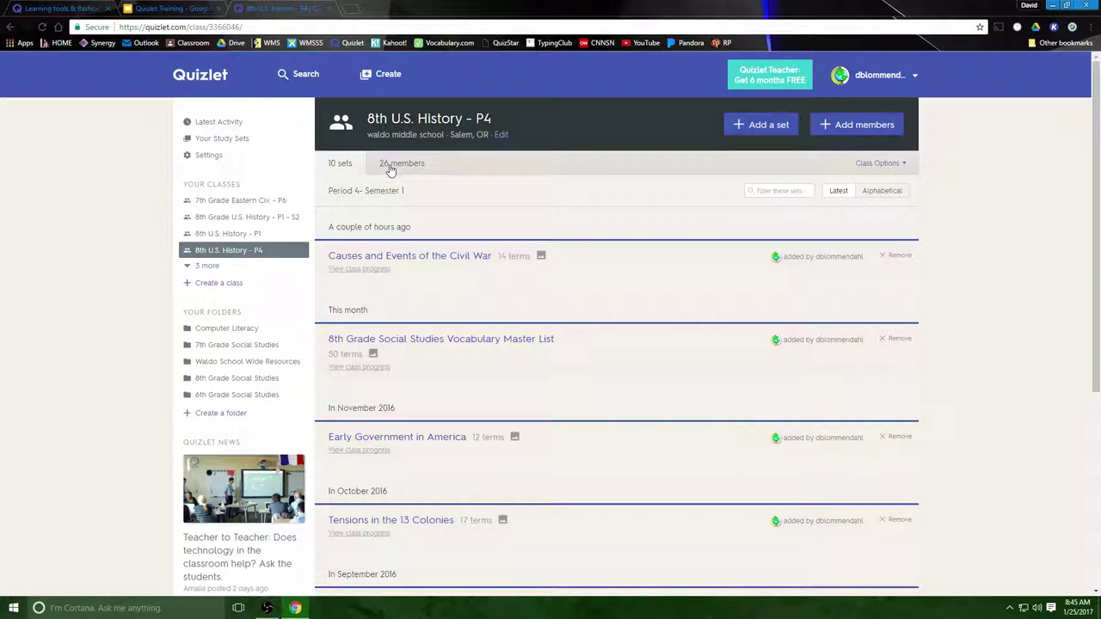
pyautogui.click(389, 166)
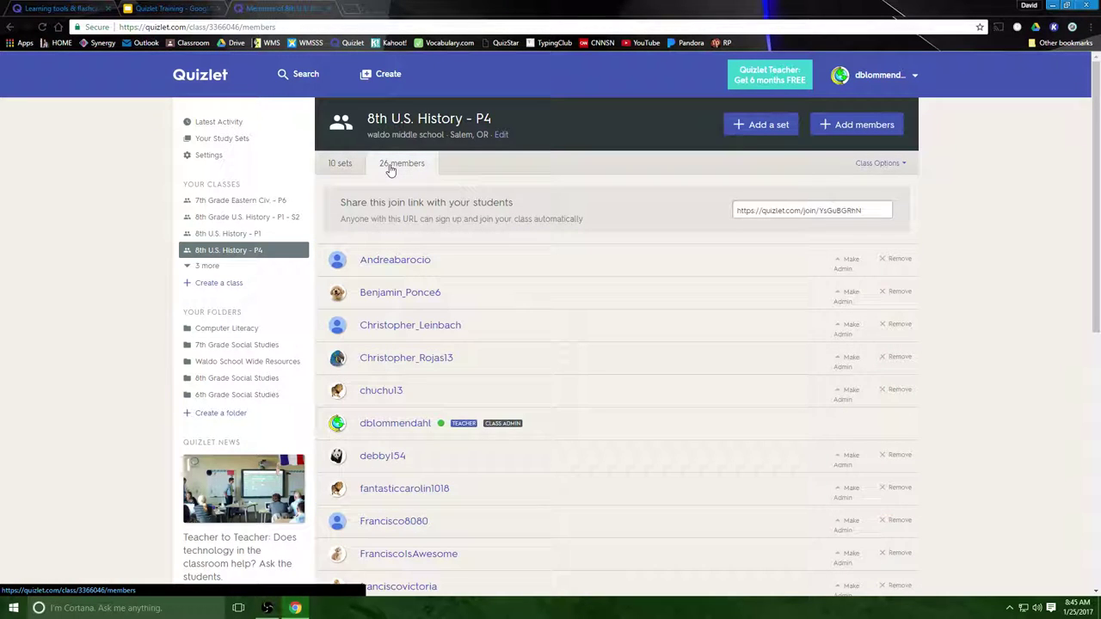
pyautogui.click(381, 265)
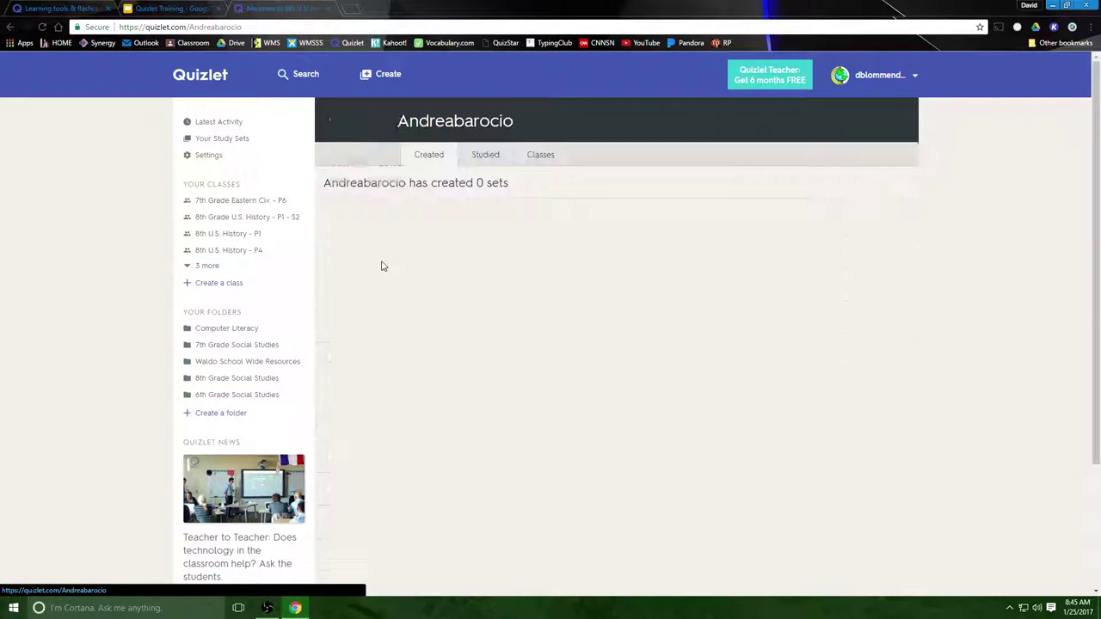
pyautogui.click(480, 163)
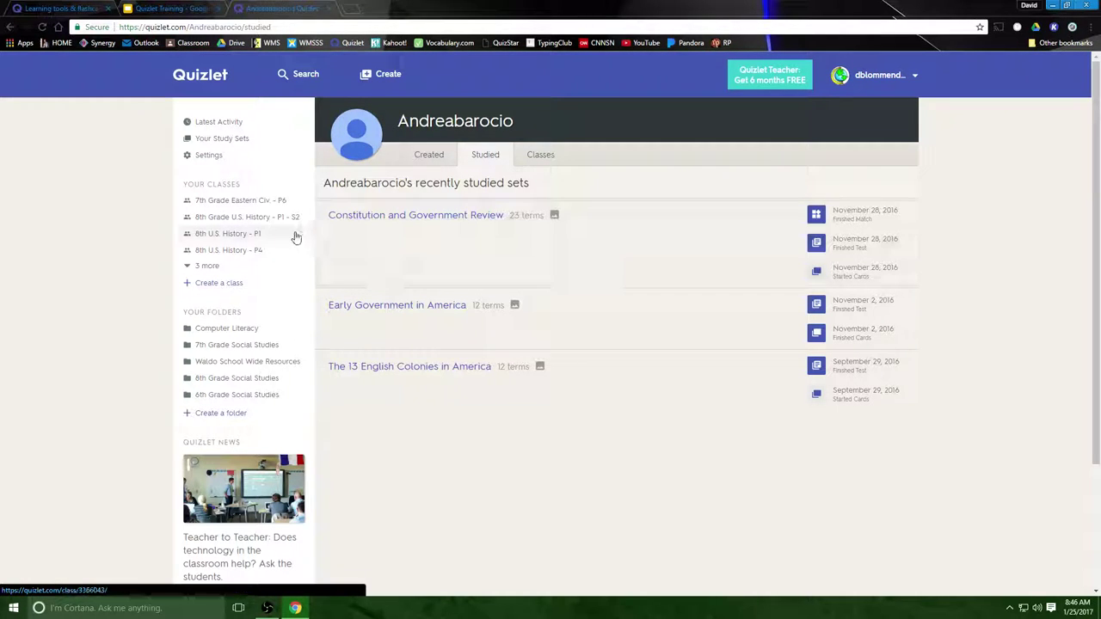
pyautogui.click(232, 219)
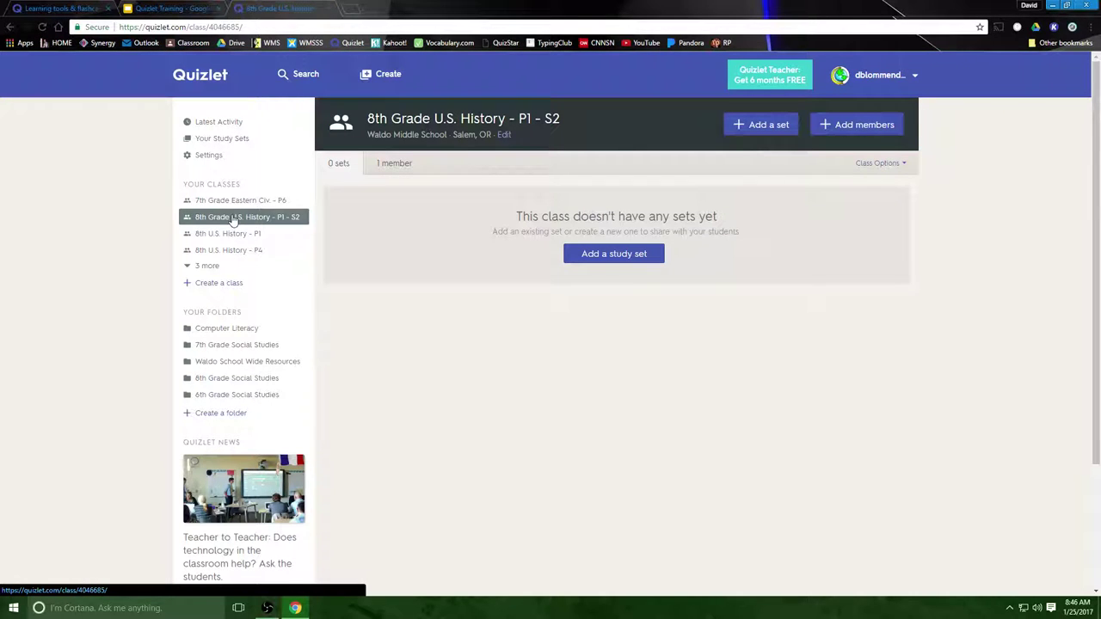
# Examine the study sets in the Computer Literacy, Waldo School Wide Resources, and 6th, 7th and 8th Grade Social Studies folders
pyautogui.click(228, 331)
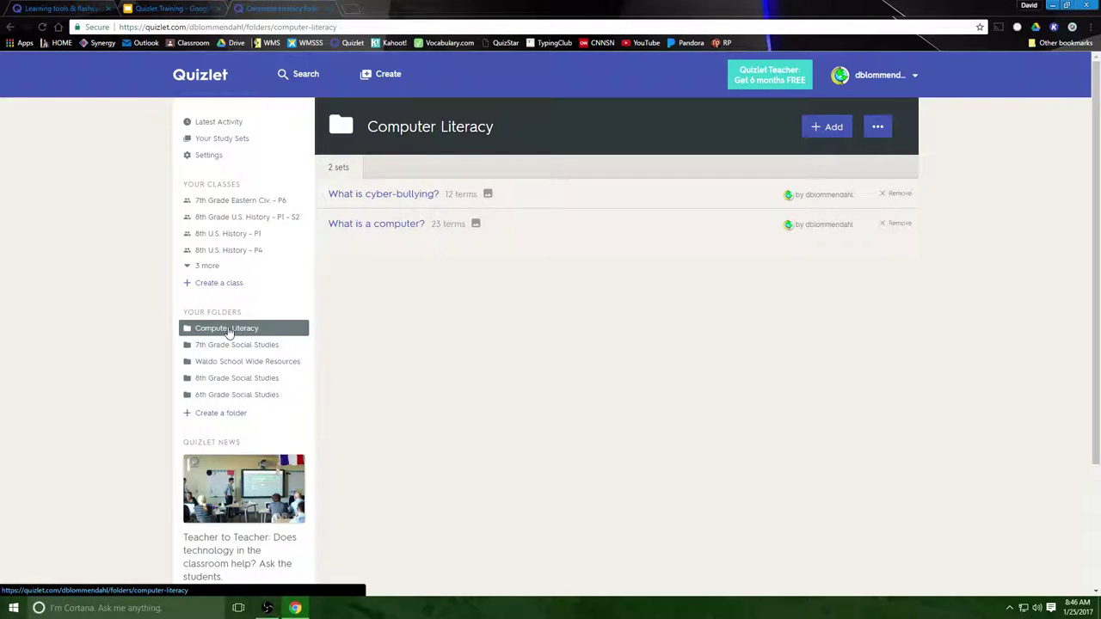
pyautogui.click(231, 348)
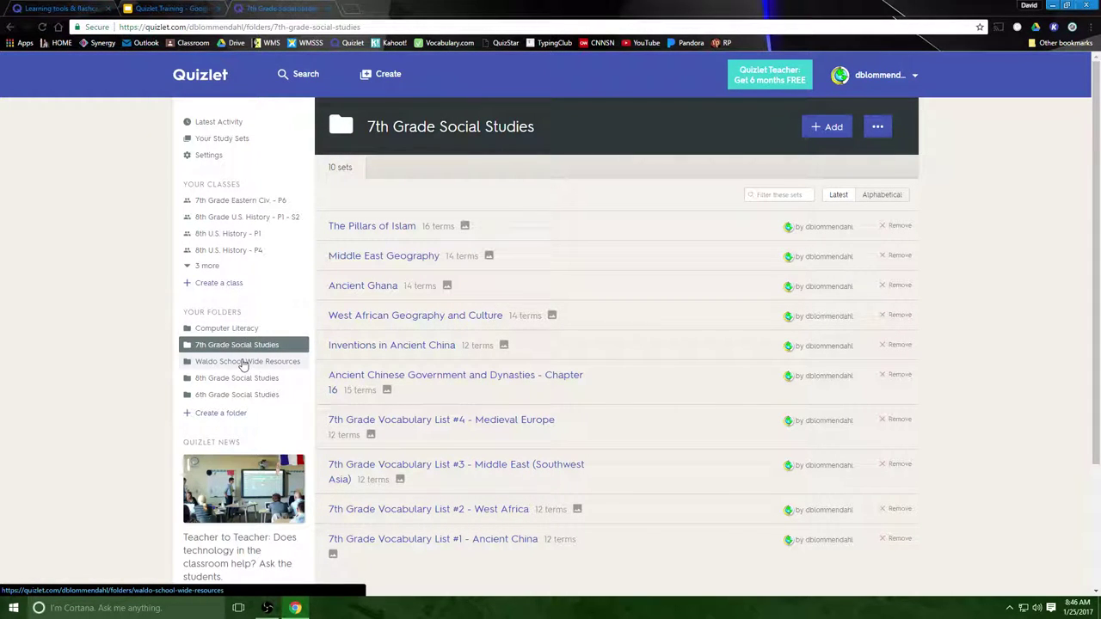
pyautogui.click(245, 363)
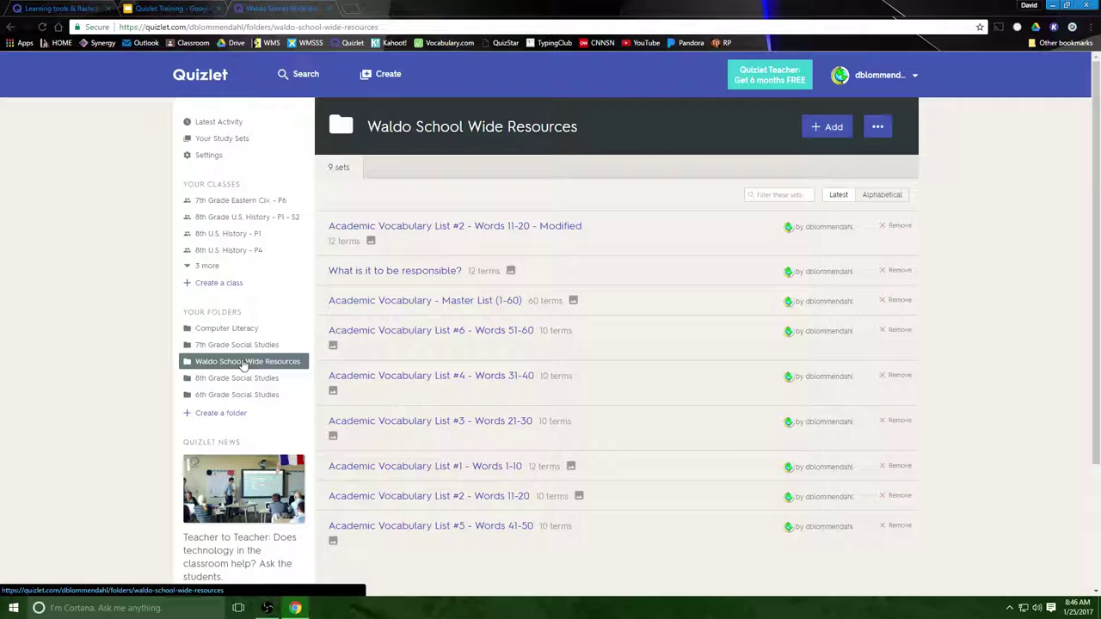
pyautogui.click(241, 379)
pyautogui.scroll(-2, 386, 350)
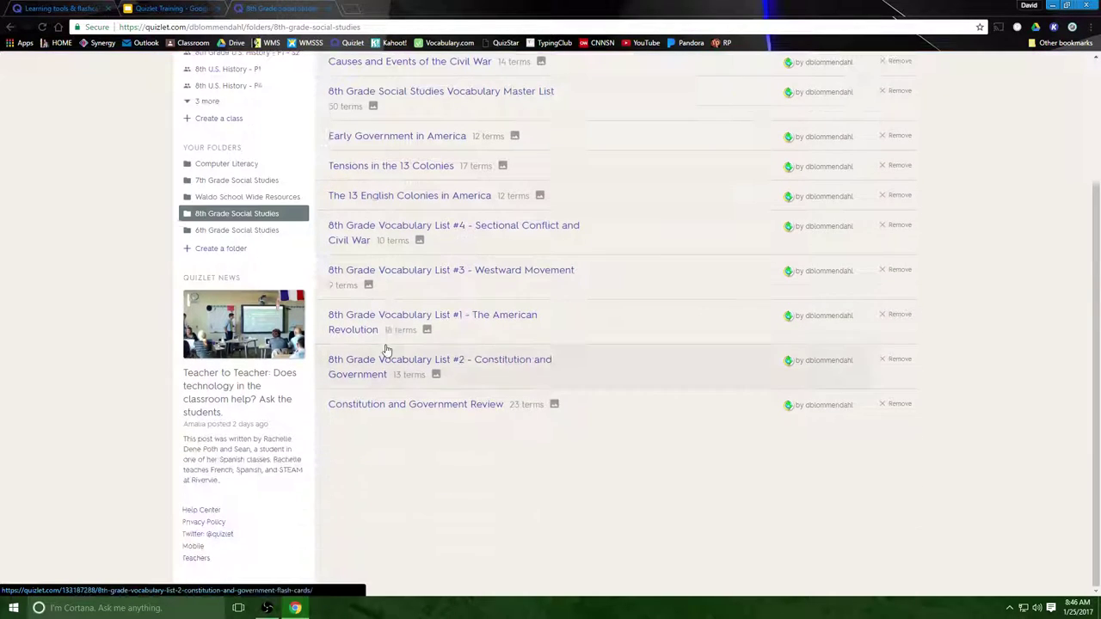
pyautogui.scroll(2, 386, 350)
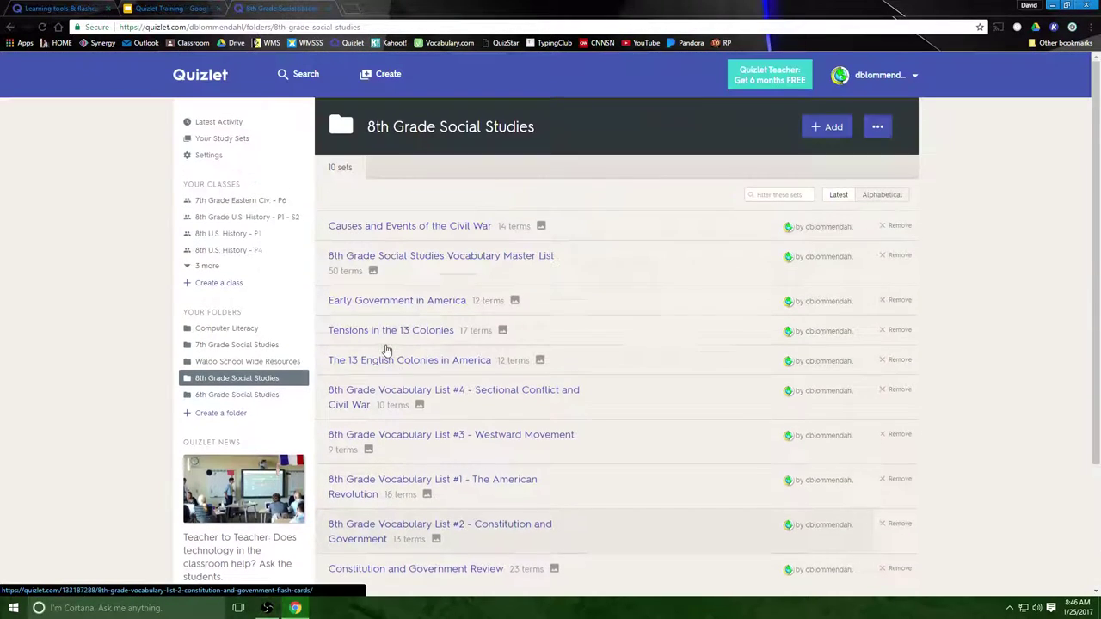
pyautogui.click(245, 396)
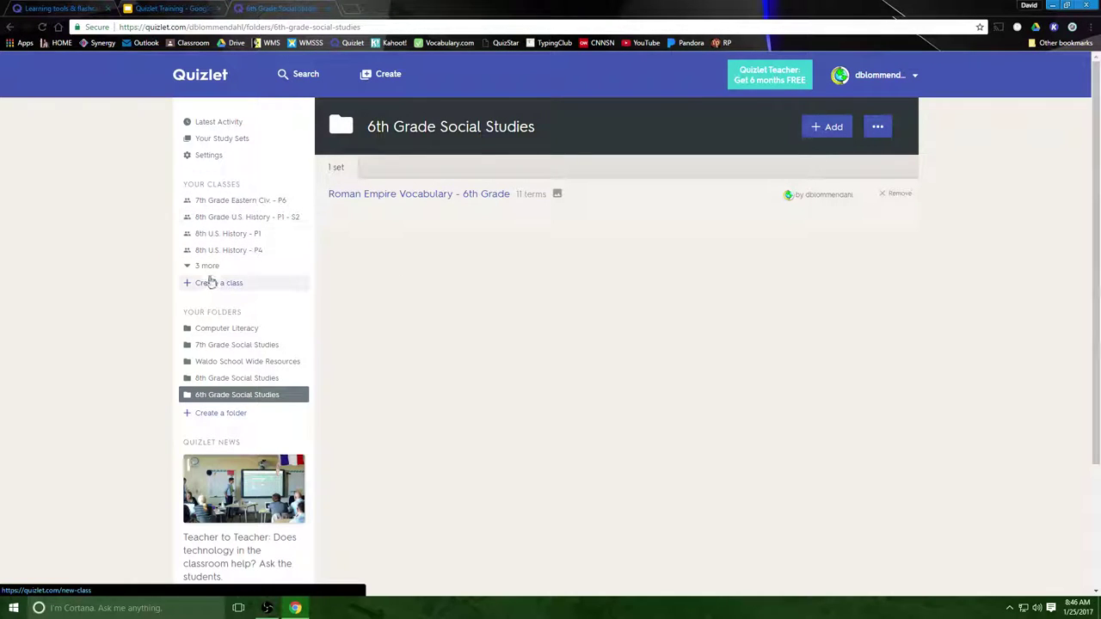
# View the form for creating a new folder and close it without creating one
pyautogui.click(221, 413)
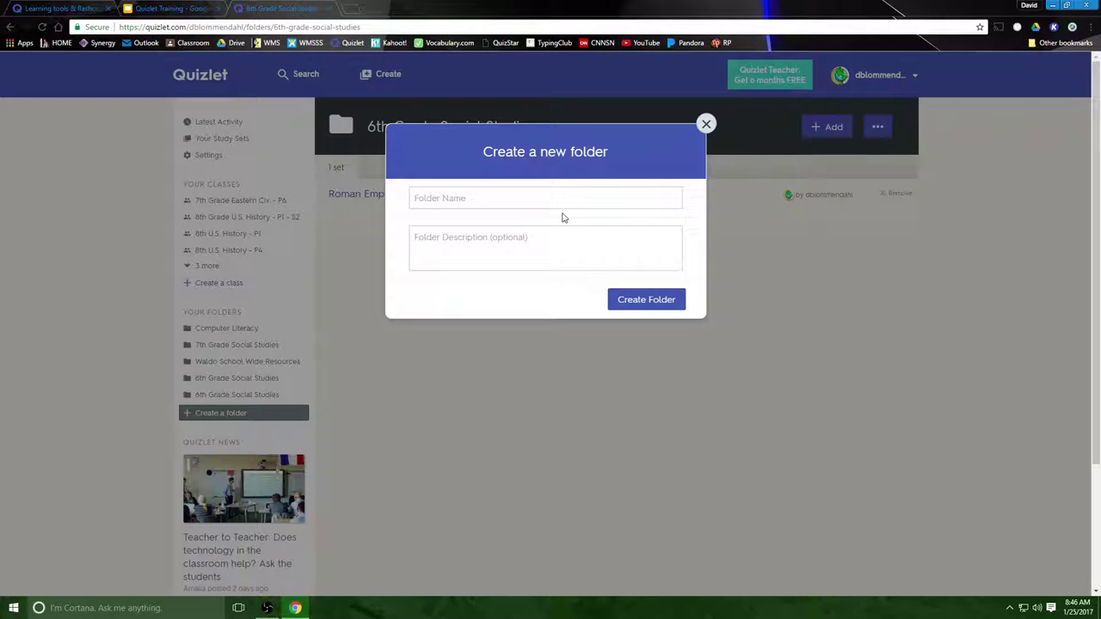
pyautogui.click(705, 125)
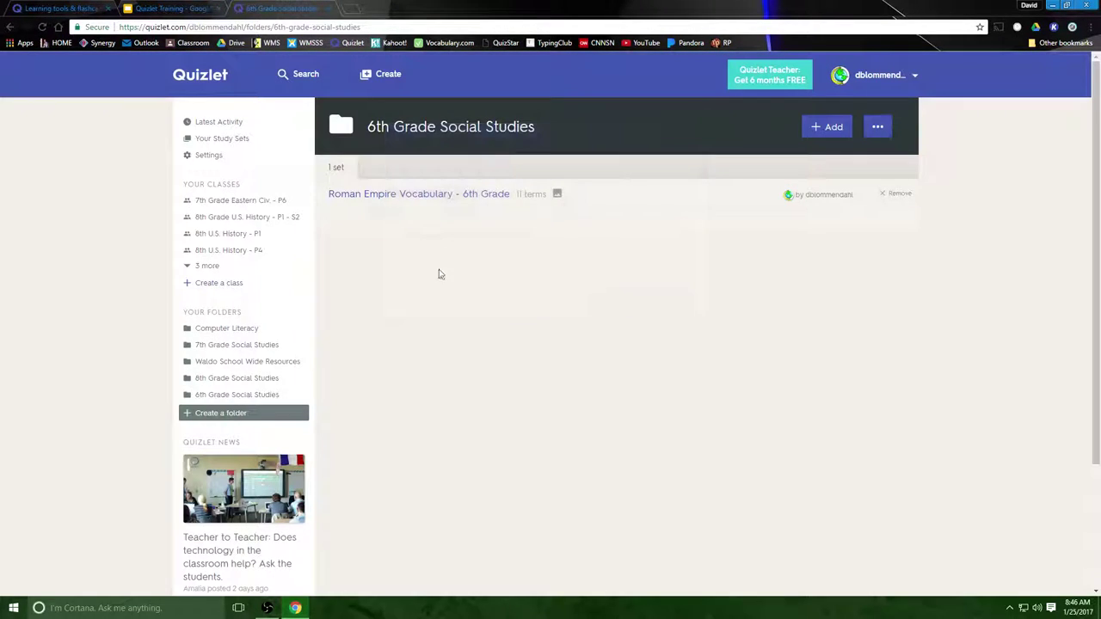
# Examine the study sets in the 8th Grade Social Studies folder and select the folder's web address
pyautogui.click(222, 381)
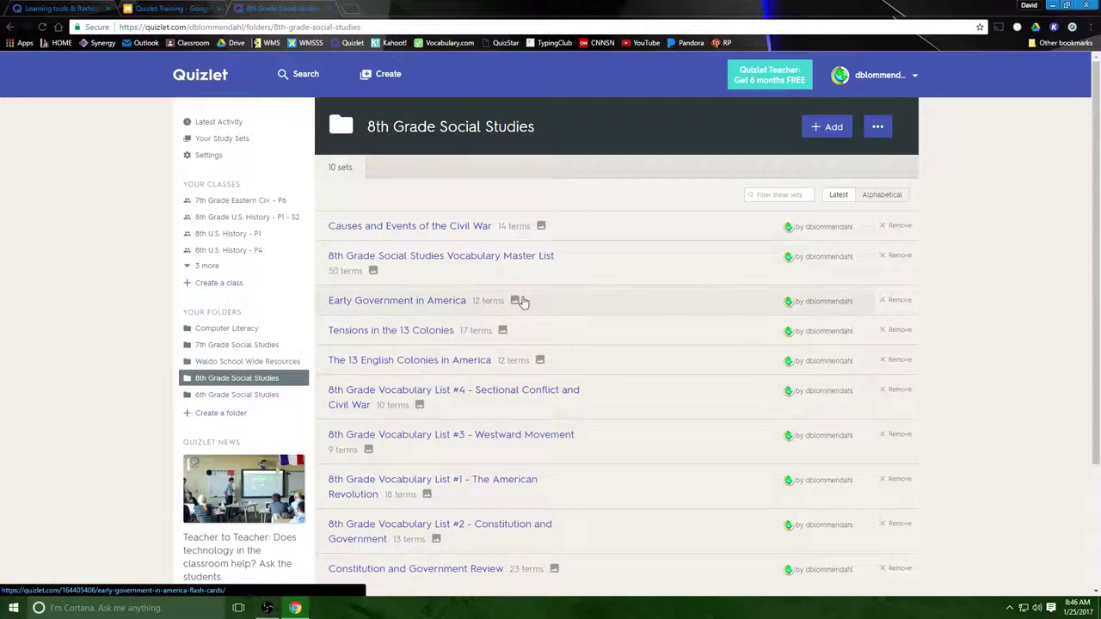
pyautogui.scroll(-2, 585, 314)
pyautogui.scroll(1, 619, 335)
pyautogui.scroll(2, 626, 342)
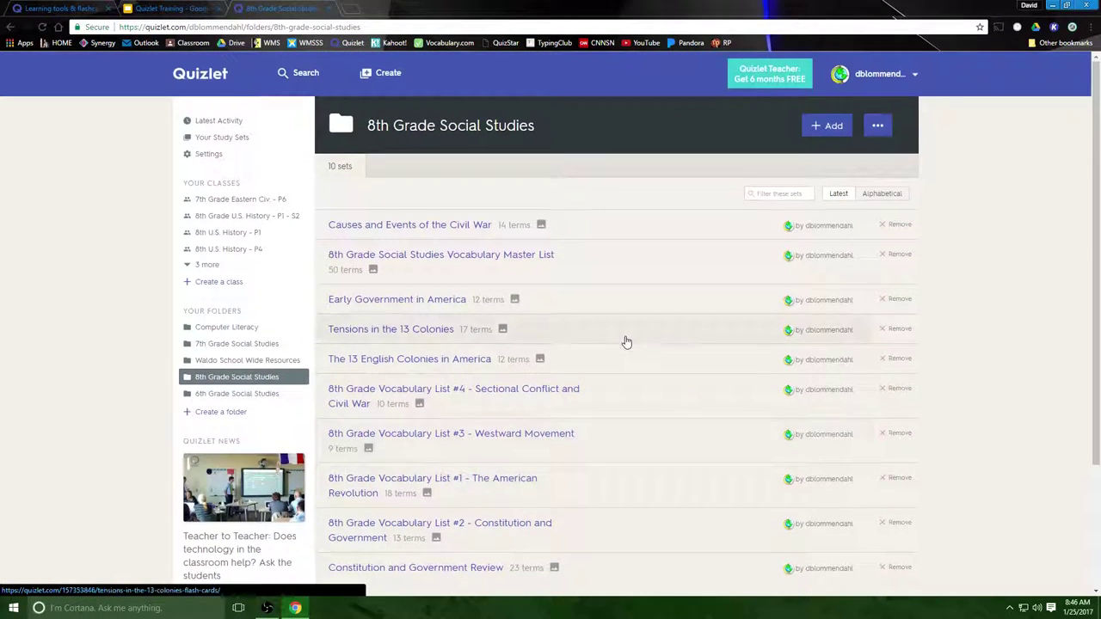
pyautogui.scroll(-2, 626, 342)
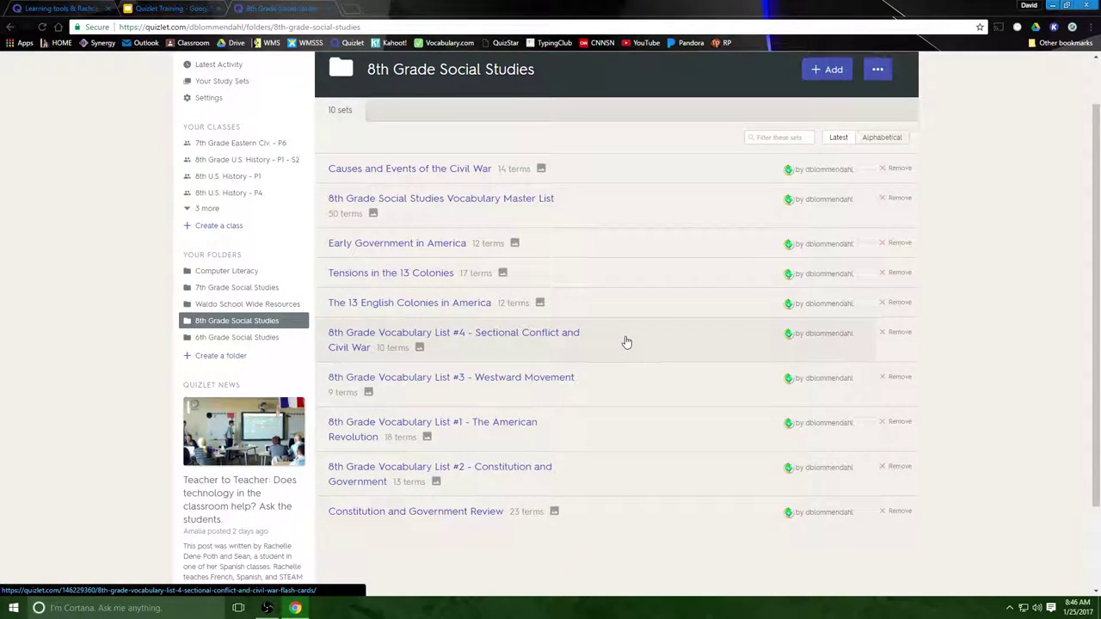
pyautogui.click(380, 26)
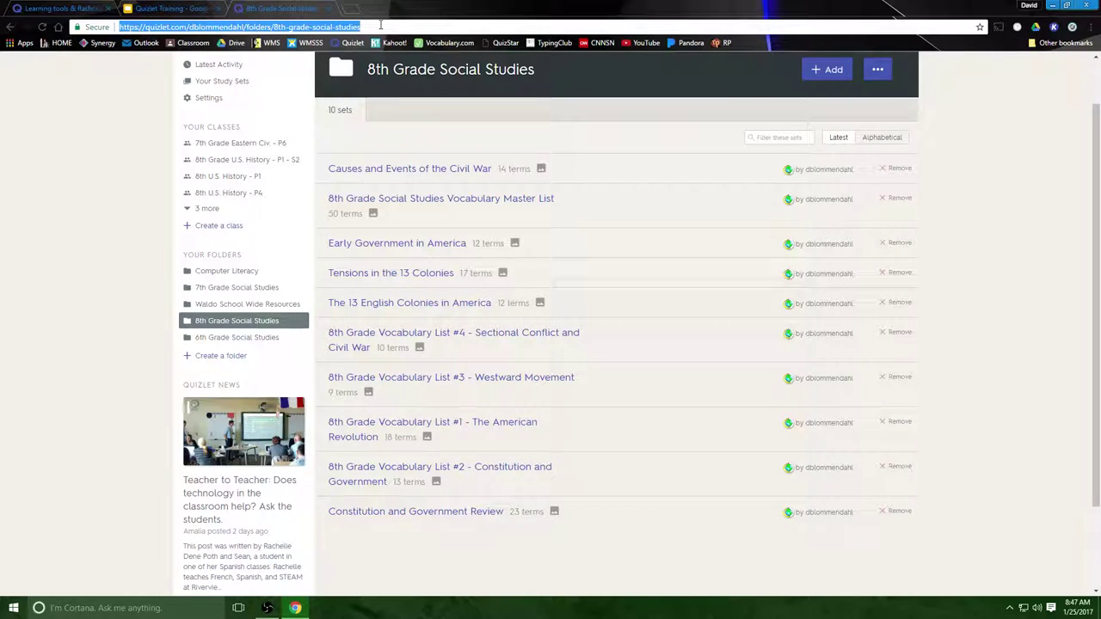
pyautogui.scroll(1, 503, 150)
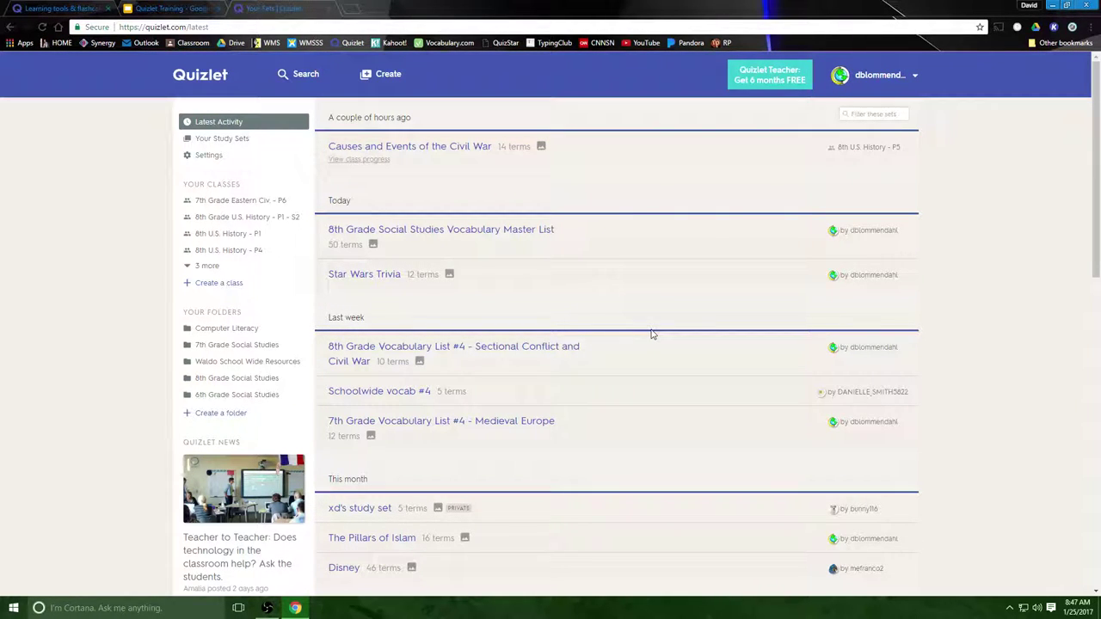
# Start a new study set titled "Constitution and Government" with English as the language for both terms and definitions
pyautogui.click(391, 78)
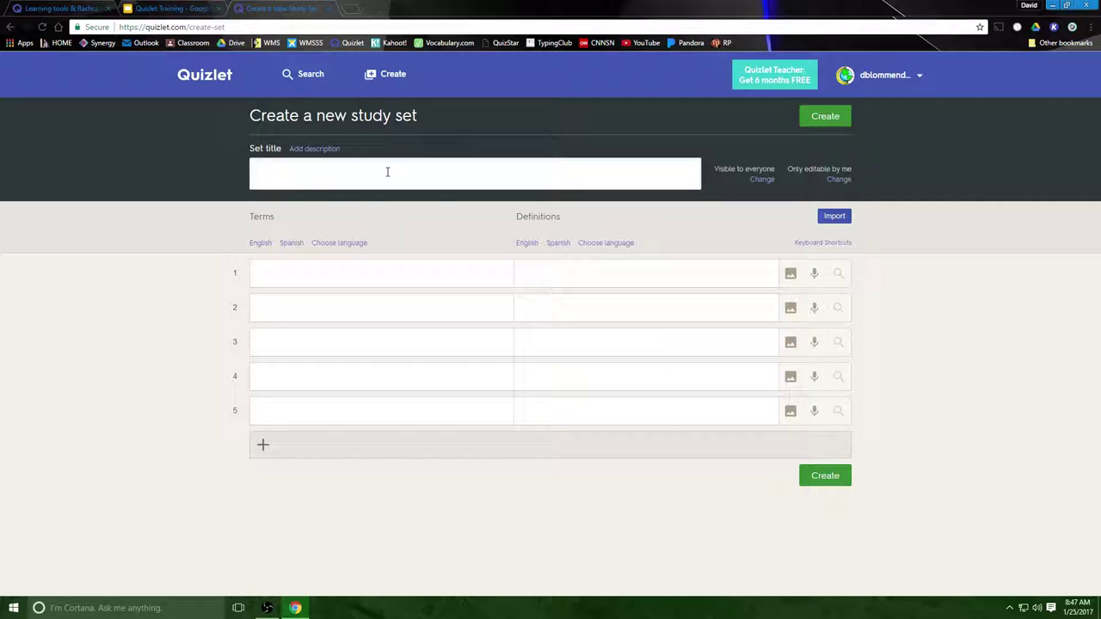
pyautogui.write('Constitution and ')
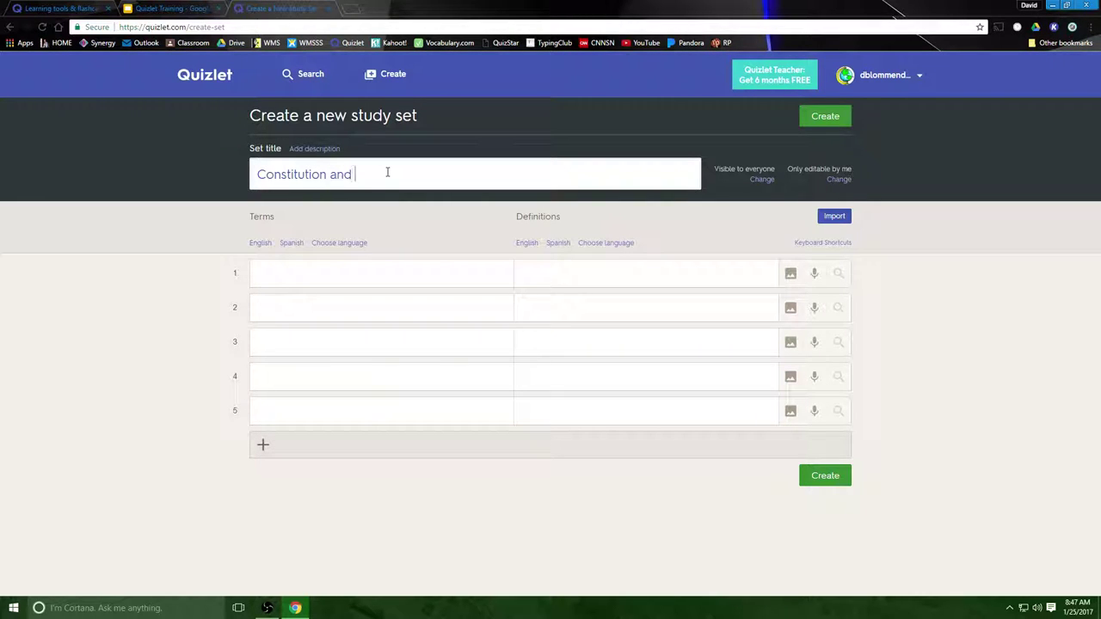
pyautogui.write('Government')
pyautogui.click(260, 244)
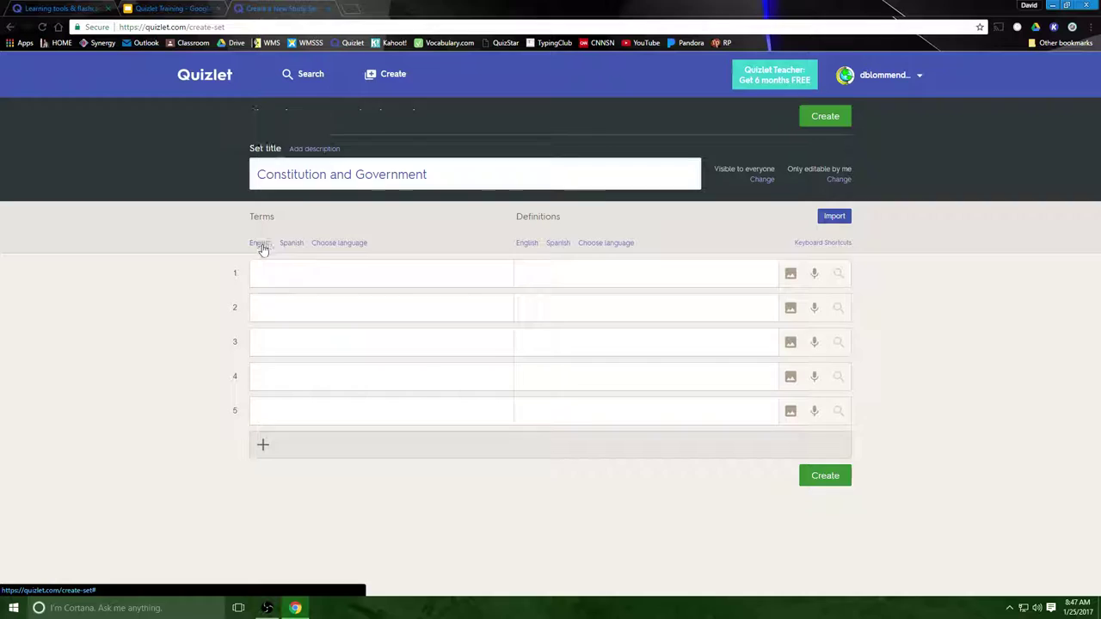
pyautogui.click(524, 243)
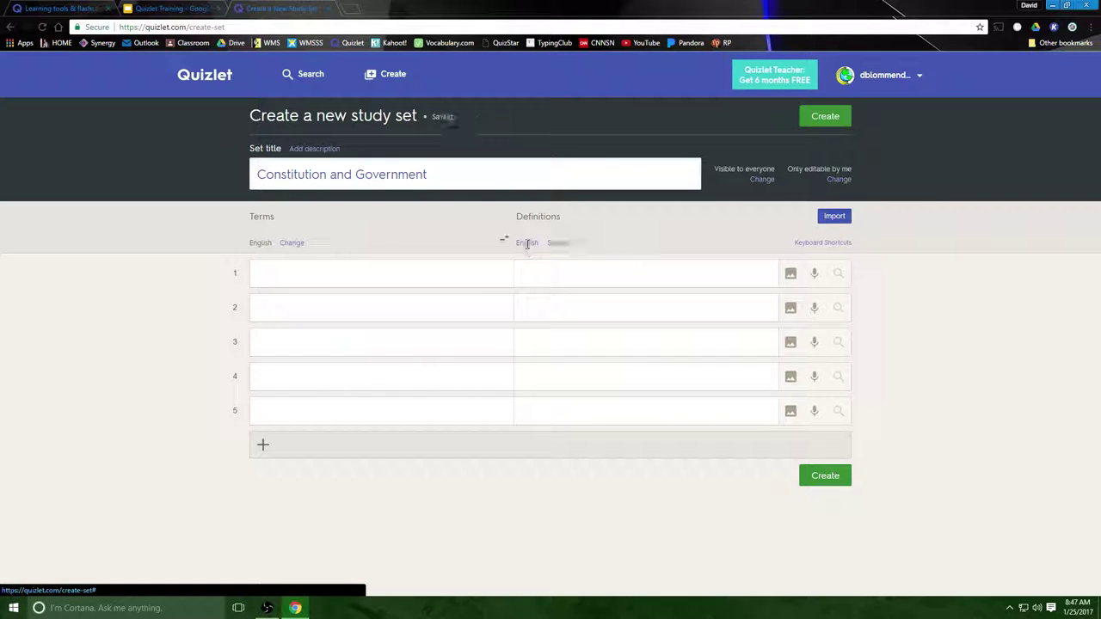
# Fill the first card with "Legislative", the definition "The branch of government that writes the laws." and the suggested image of the congressional chamber
pyautogui.click(430, 279)
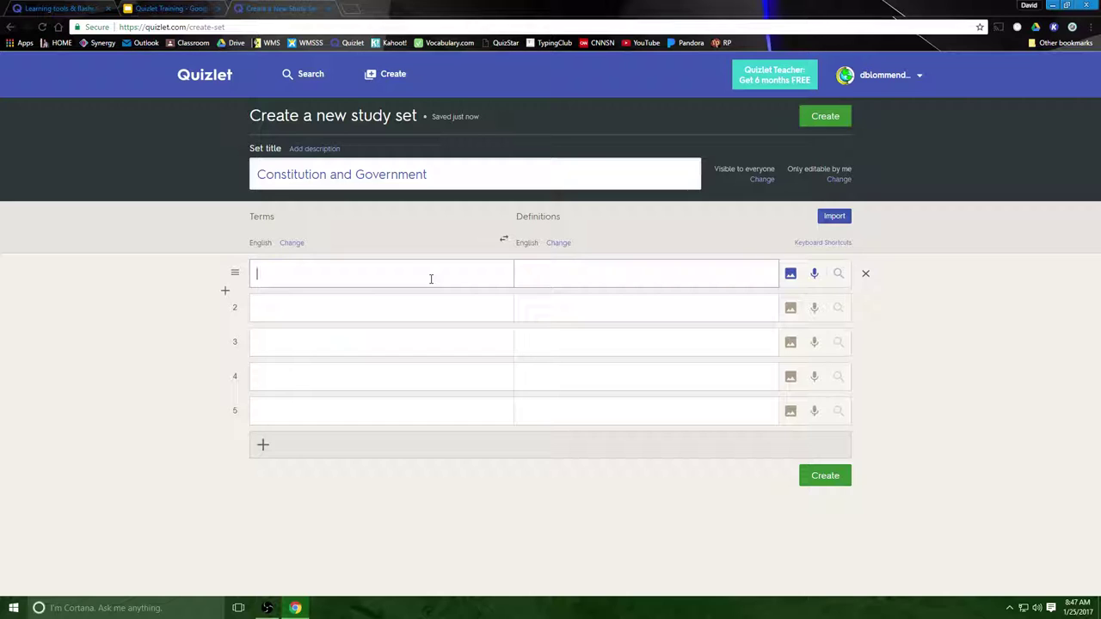
pyautogui.write('Legislativ')
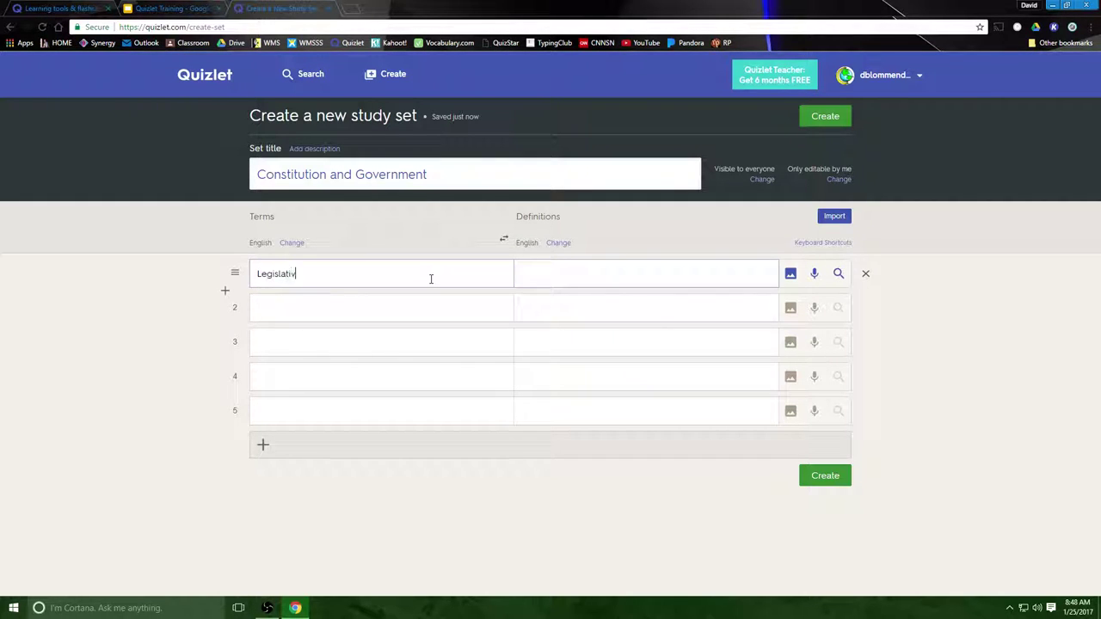
pyautogui.write('e')
pyautogui.click(544, 271)
pyautogui.write('The branch of government')
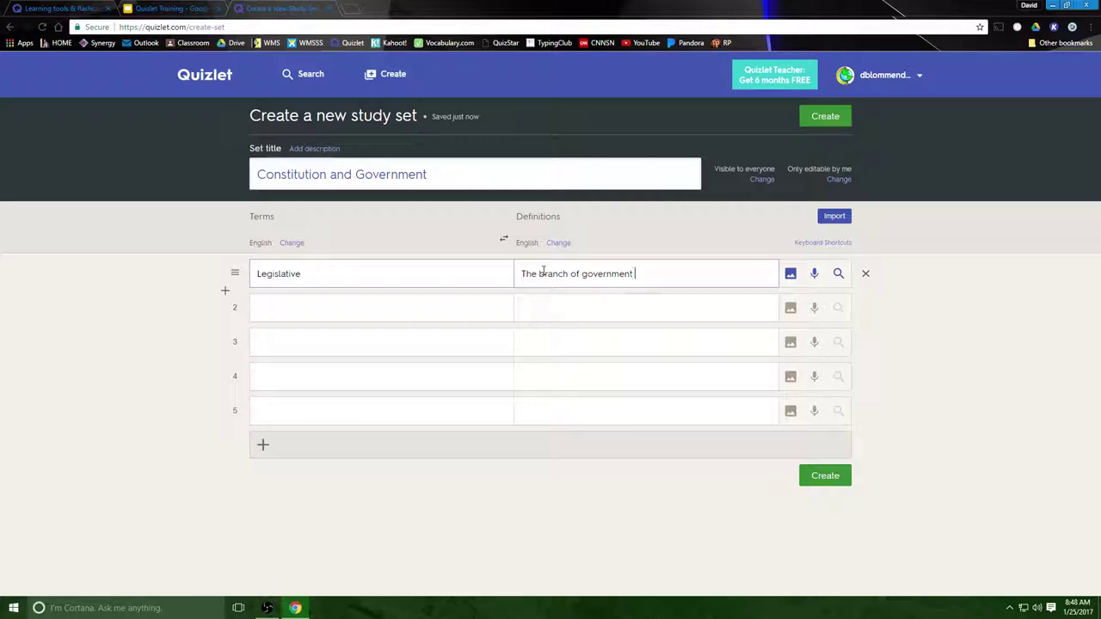
pyautogui.write(' that writes the laws')
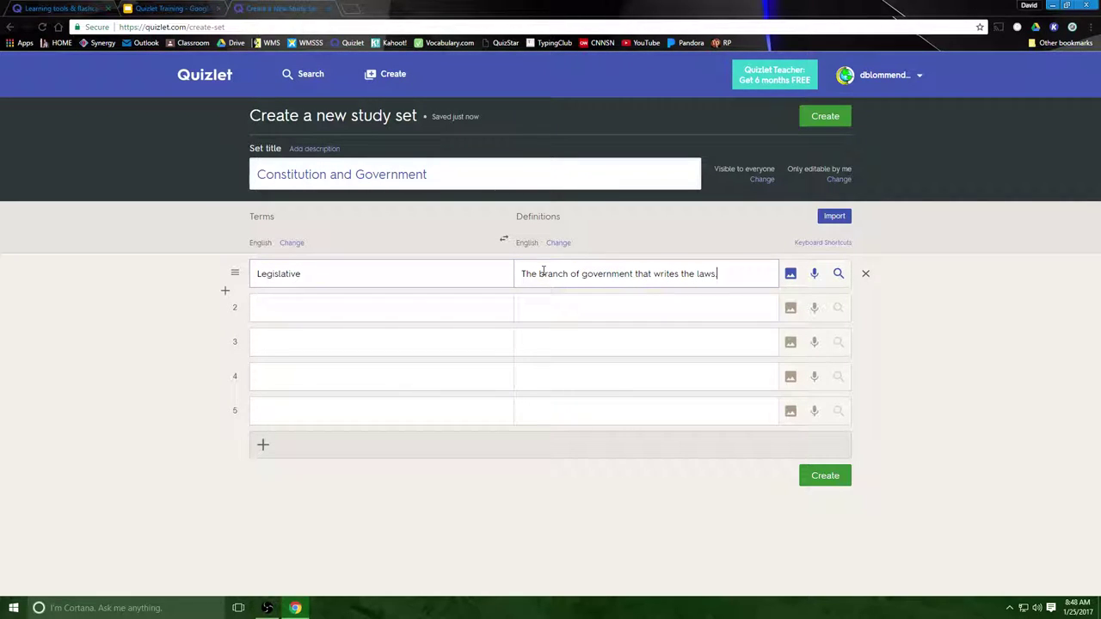
pyautogui.click(789, 273)
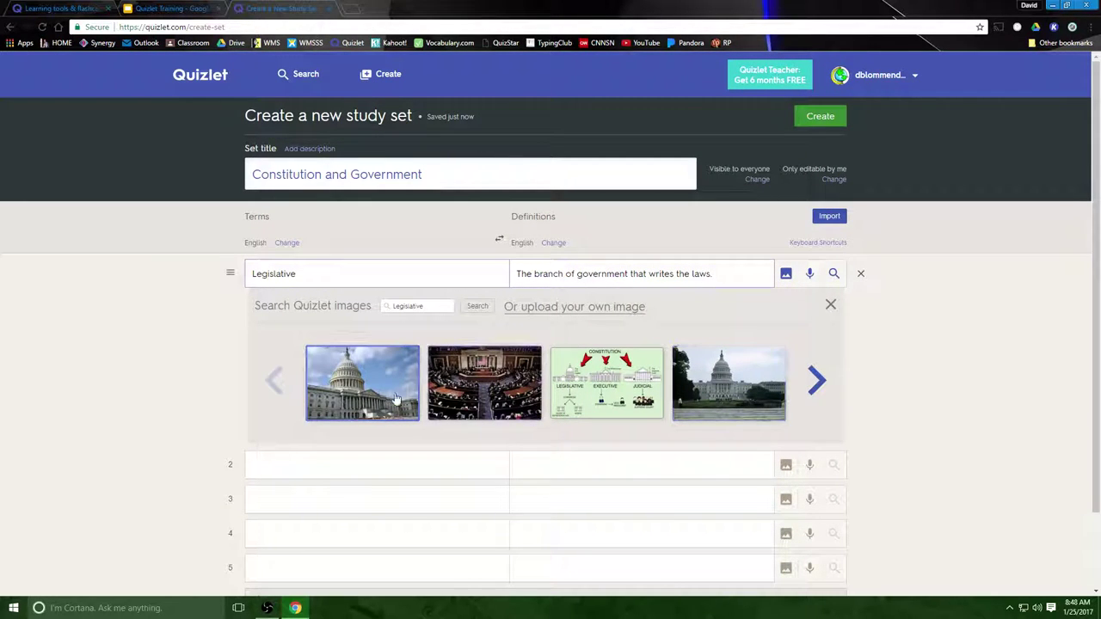
pyautogui.click(477, 401)
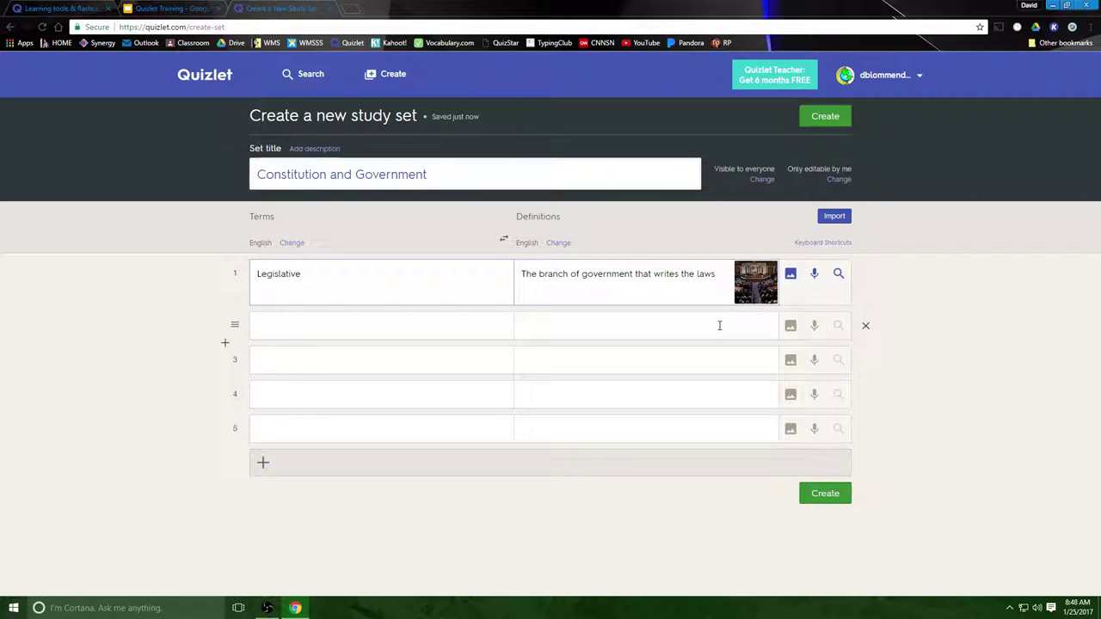
# Fill the second card with "Executive", the definition "The branch of government that enforces the laws." and the suggested White House image
pyautogui.click(427, 321)
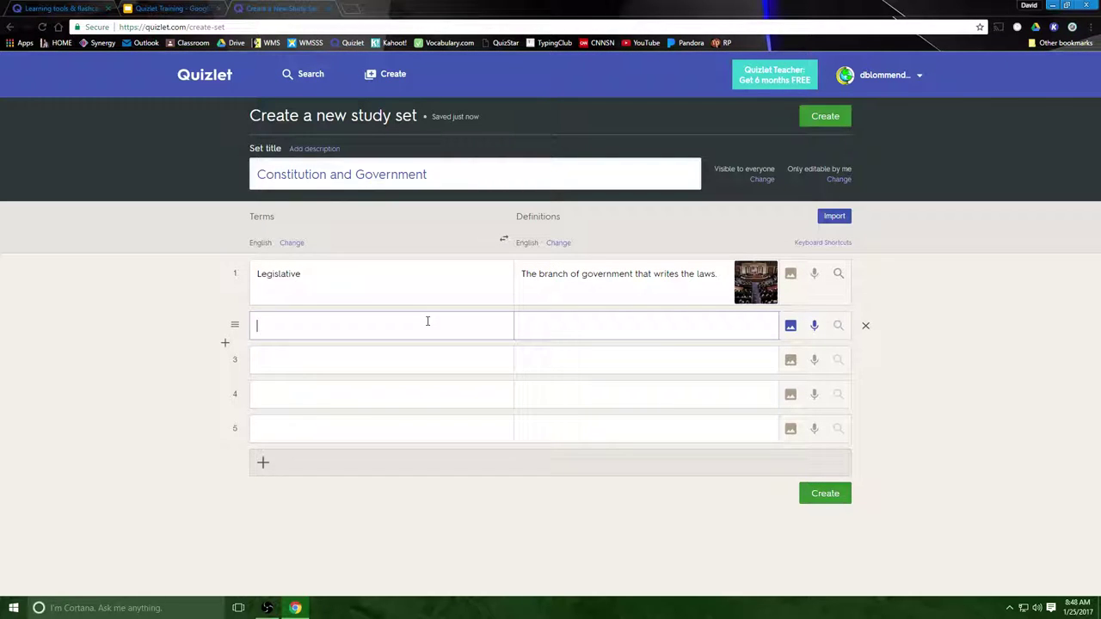
pyautogui.write('E')
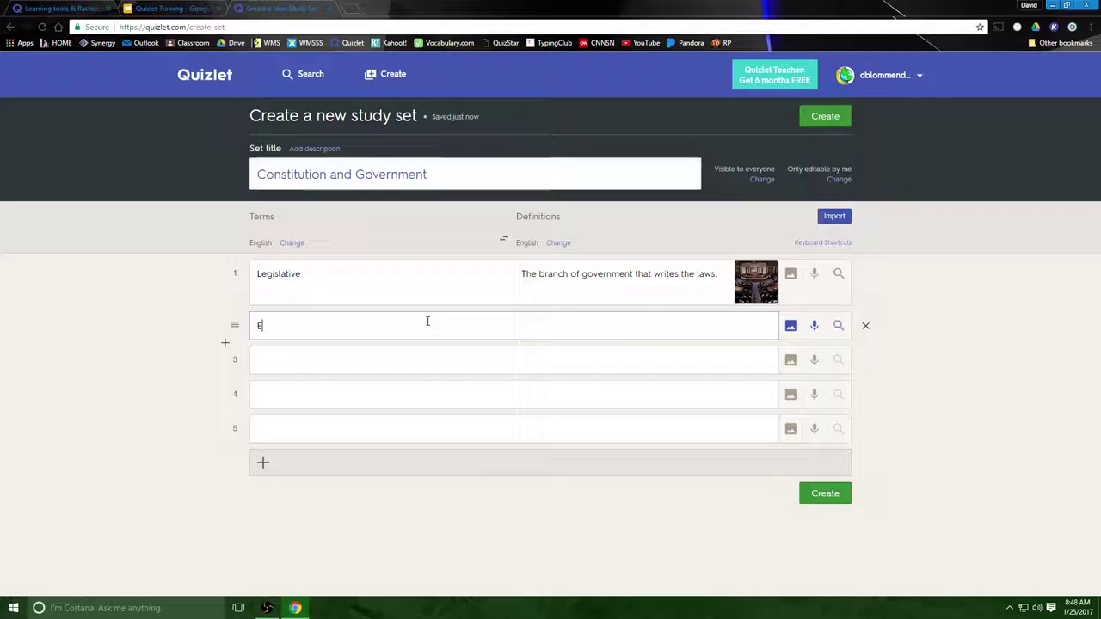
pyautogui.write('xecutive')
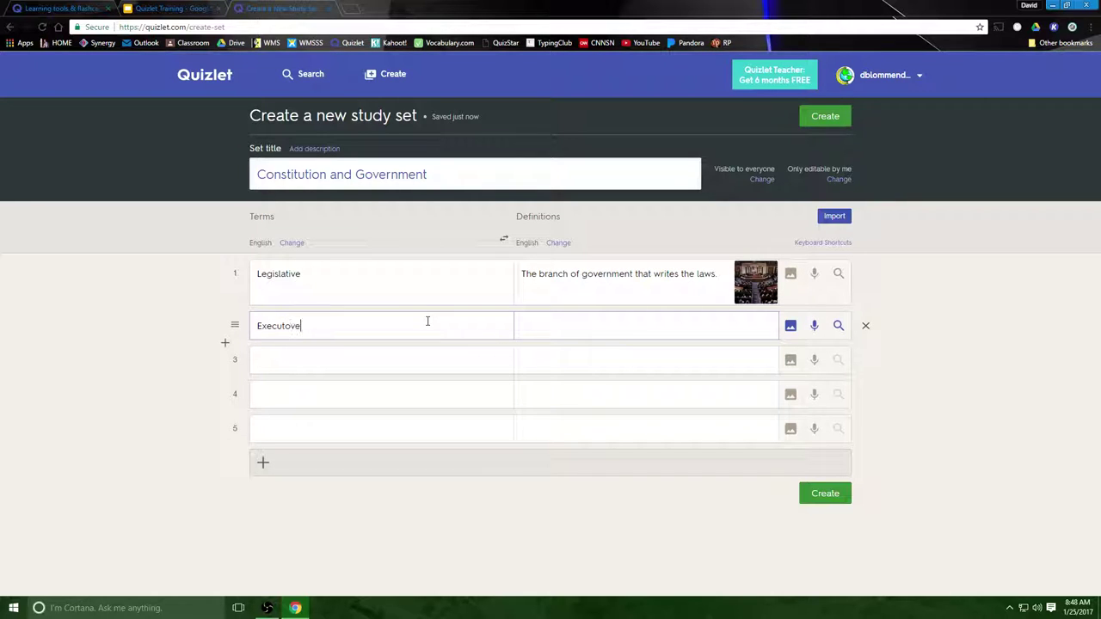
pyautogui.press('BackSpace')
pyautogui.press('BackSpace')
pyautogui.press('BackSpace')
pyautogui.write('The branch of government that enfor')
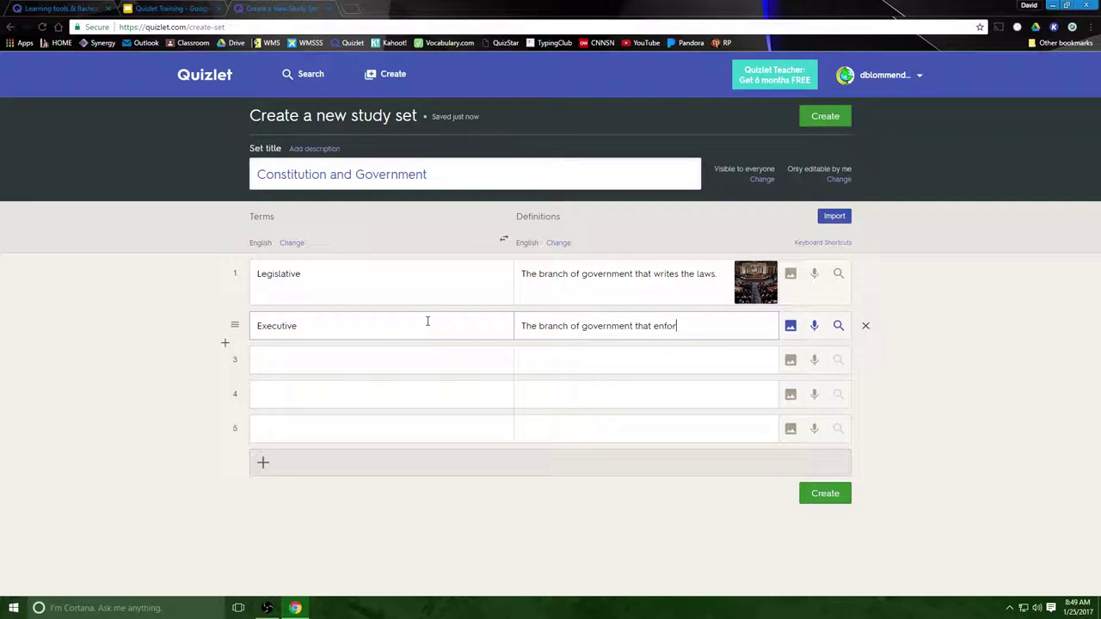
pyautogui.write('ces the laws.')
pyautogui.click(791, 328)
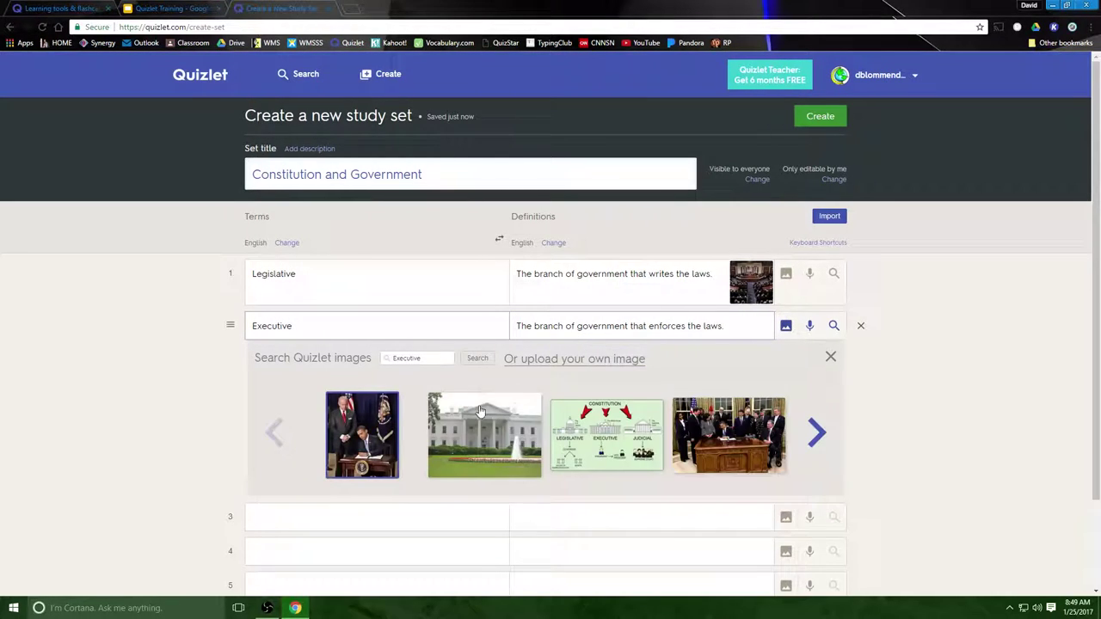
pyautogui.click(459, 454)
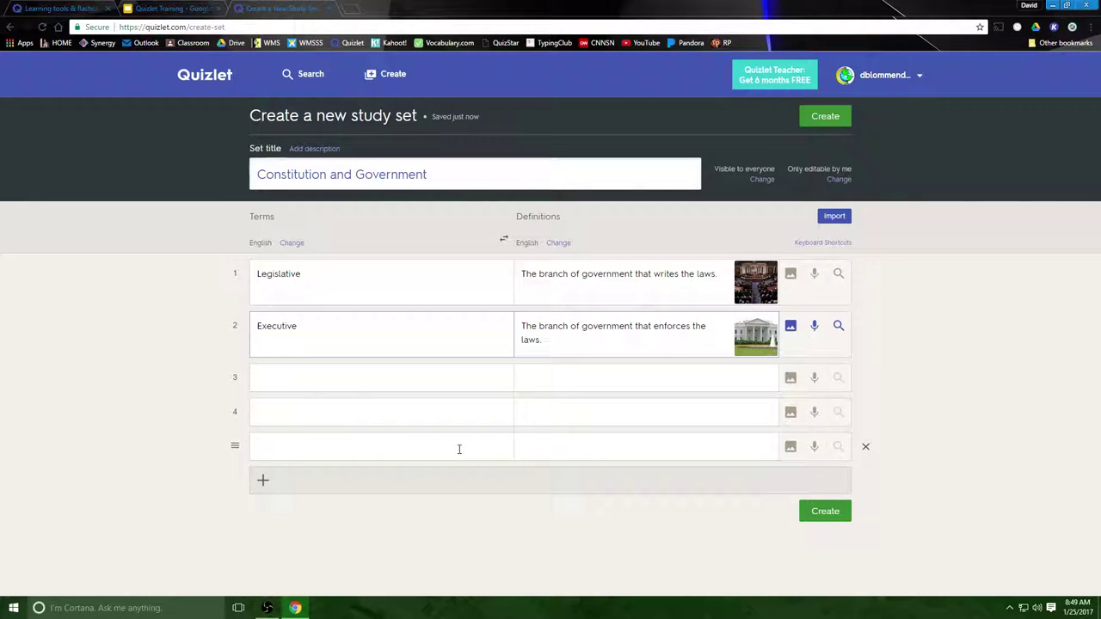
# Create the Constitution and Government set, select its short sharing link, and dismiss the sharing dialog
pyautogui.click(825, 512)
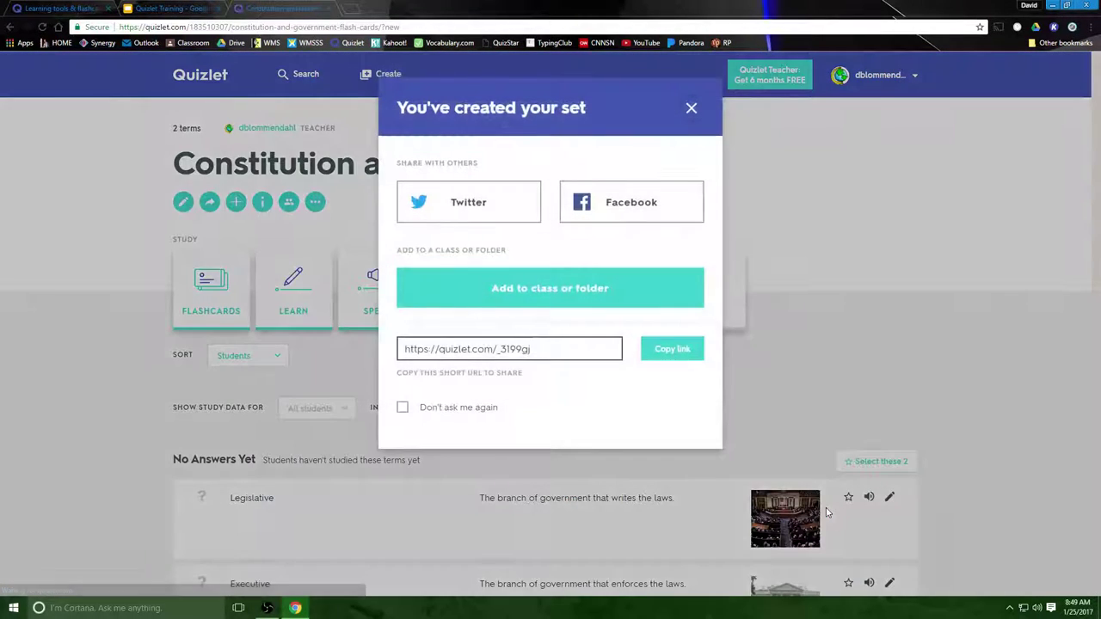
pyautogui.click(546, 350)
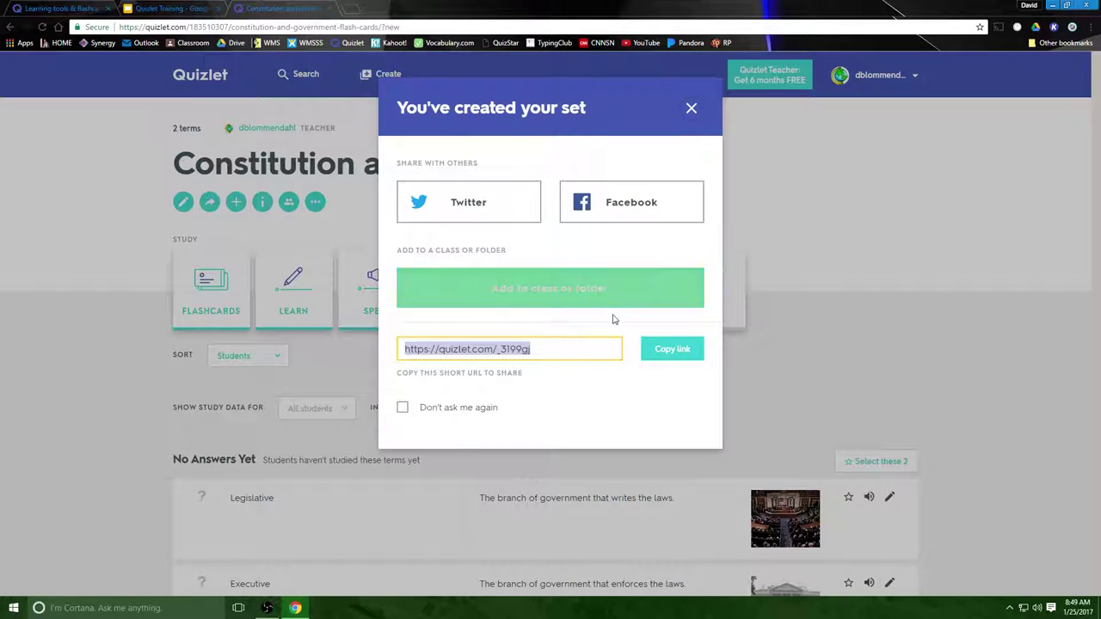
pyautogui.click(691, 111)
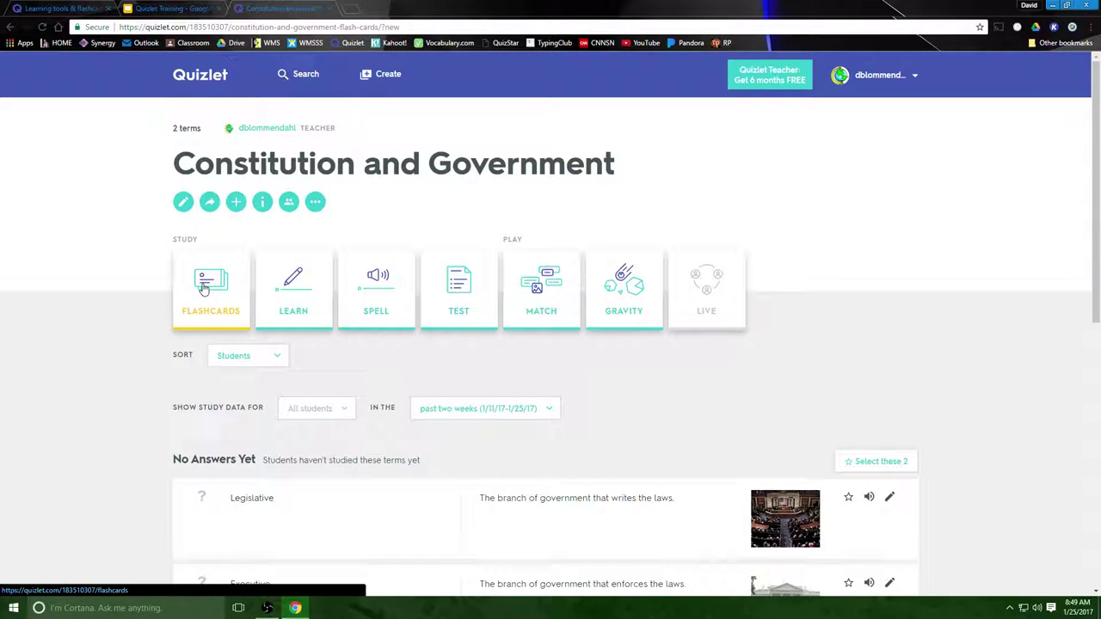
# Open the set's flashcards, try shuffling, check the Start With choices, and turn the audio on
pyautogui.click(203, 287)
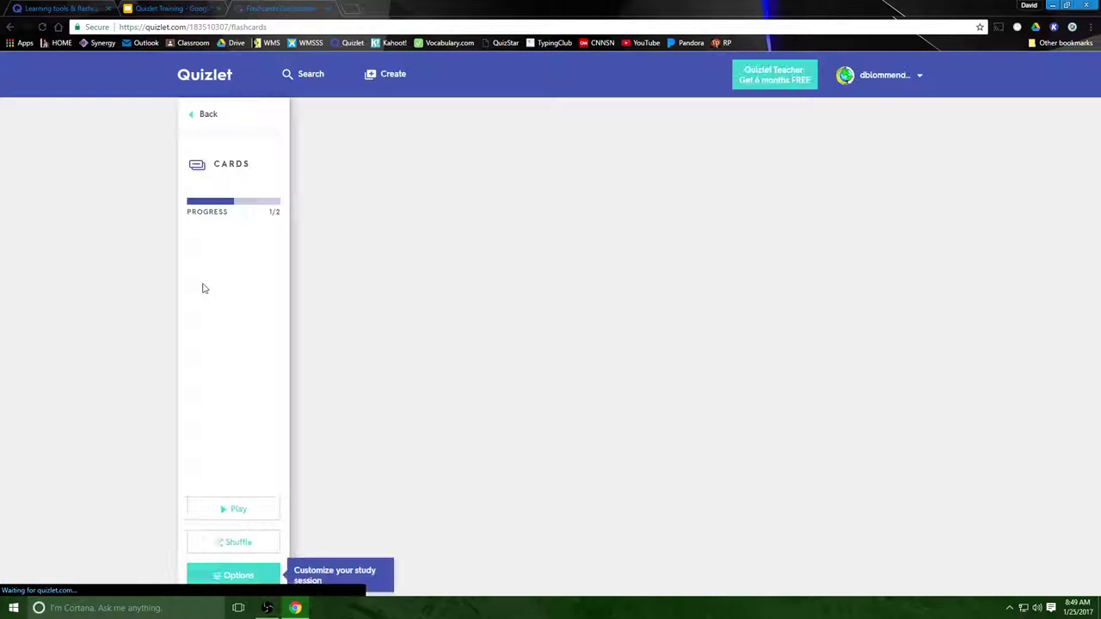
pyautogui.click(232, 542)
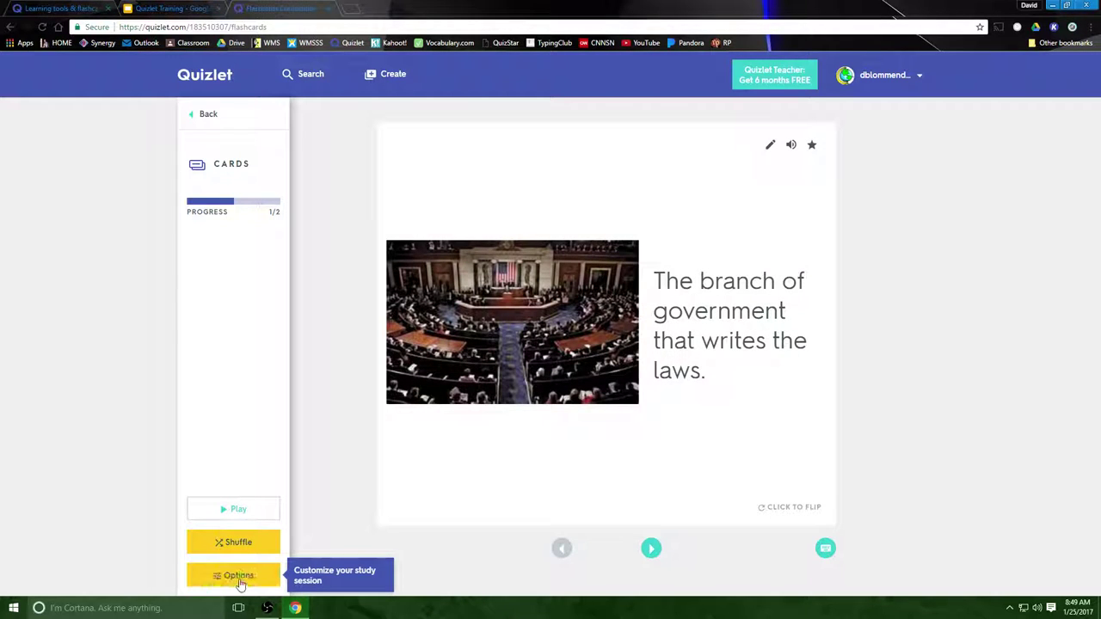
pyautogui.click(238, 543)
pyautogui.click(243, 567)
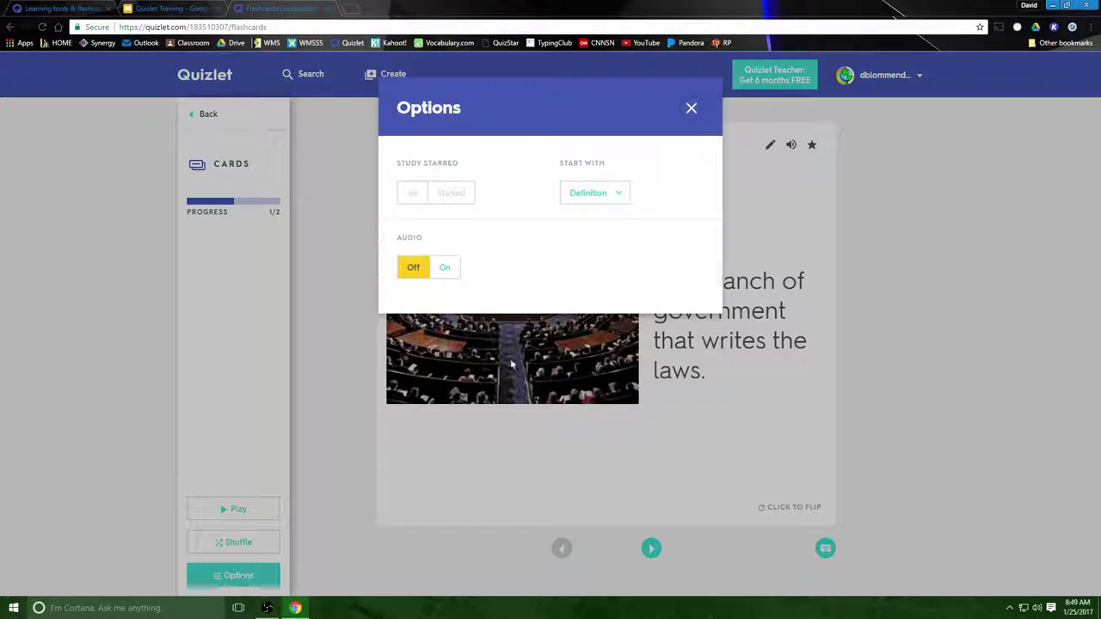
pyautogui.click(590, 195)
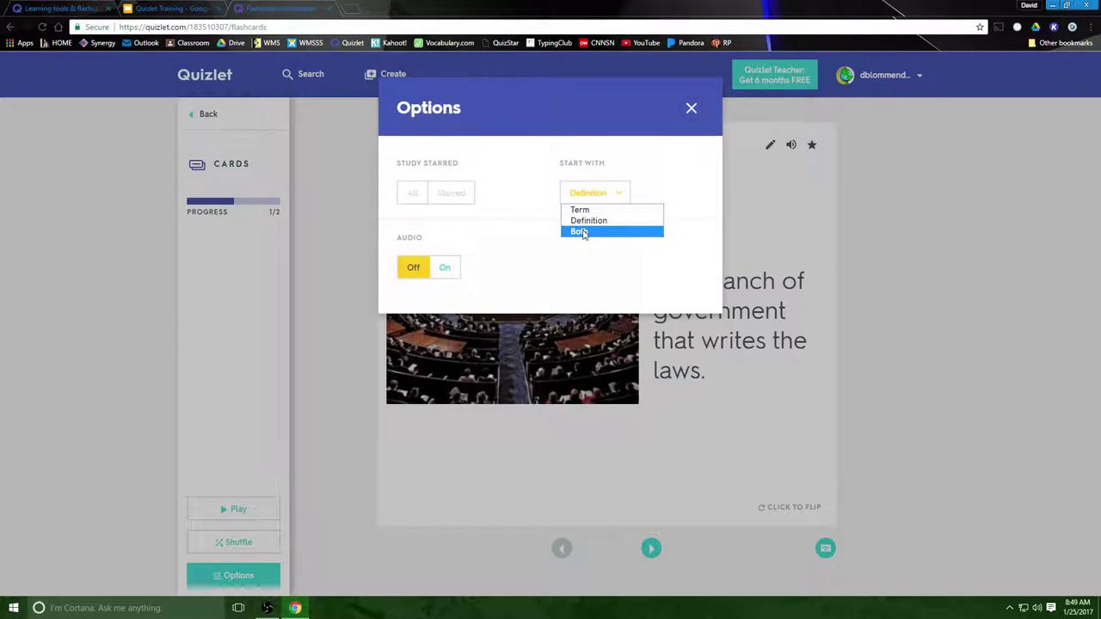
pyautogui.click(594, 195)
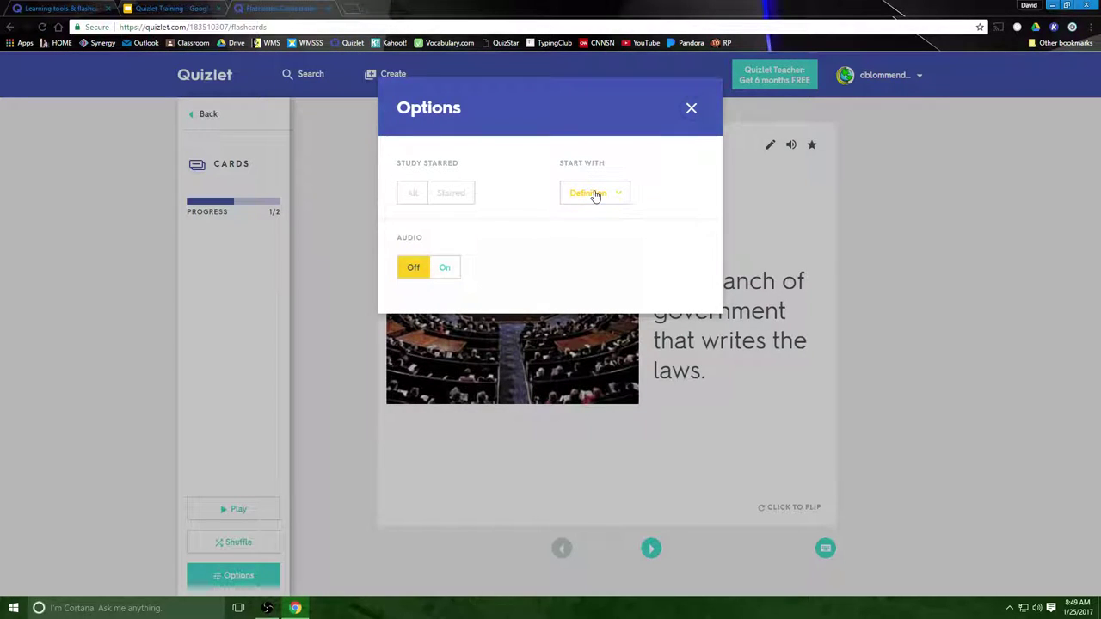
pyautogui.click(445, 270)
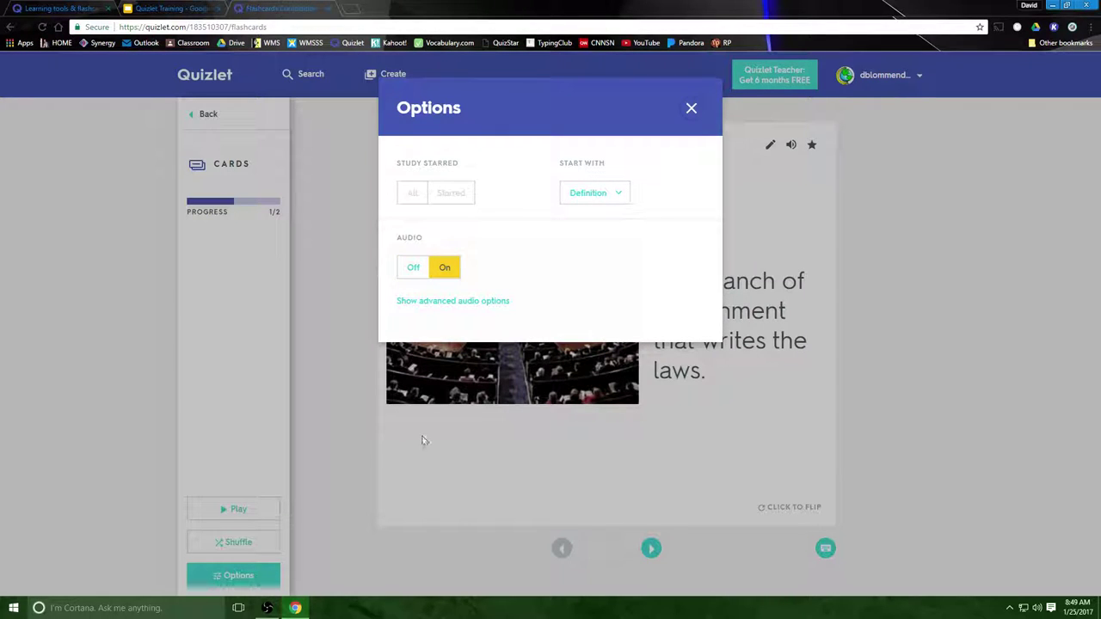
# Close the flashcard options, advance to the second flashcard, and flip it
pyautogui.click(237, 510)
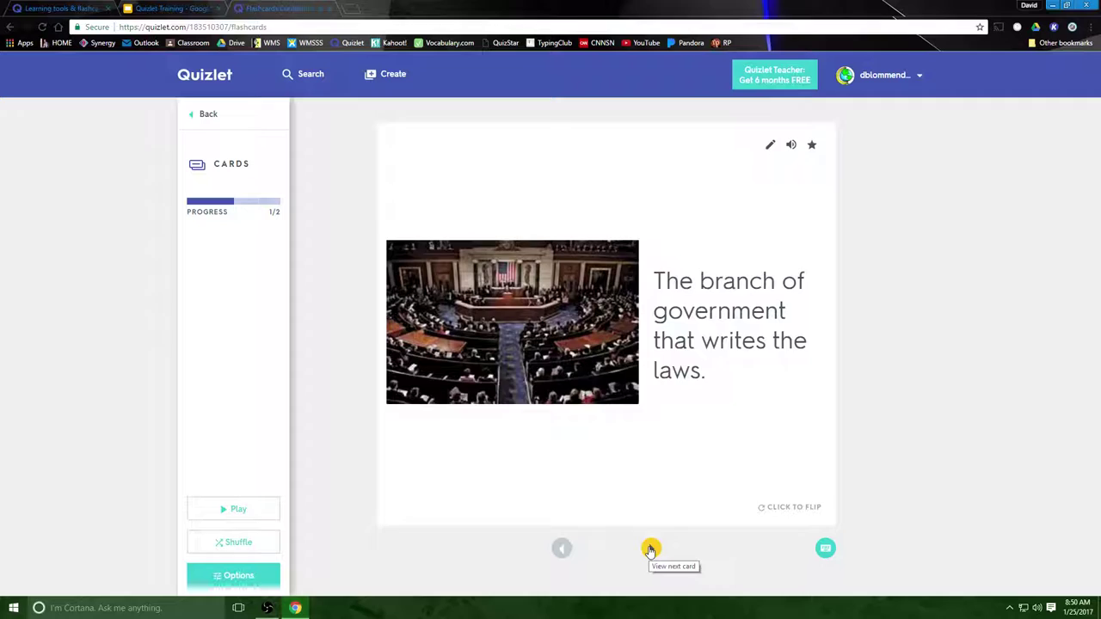
pyautogui.click(651, 549)
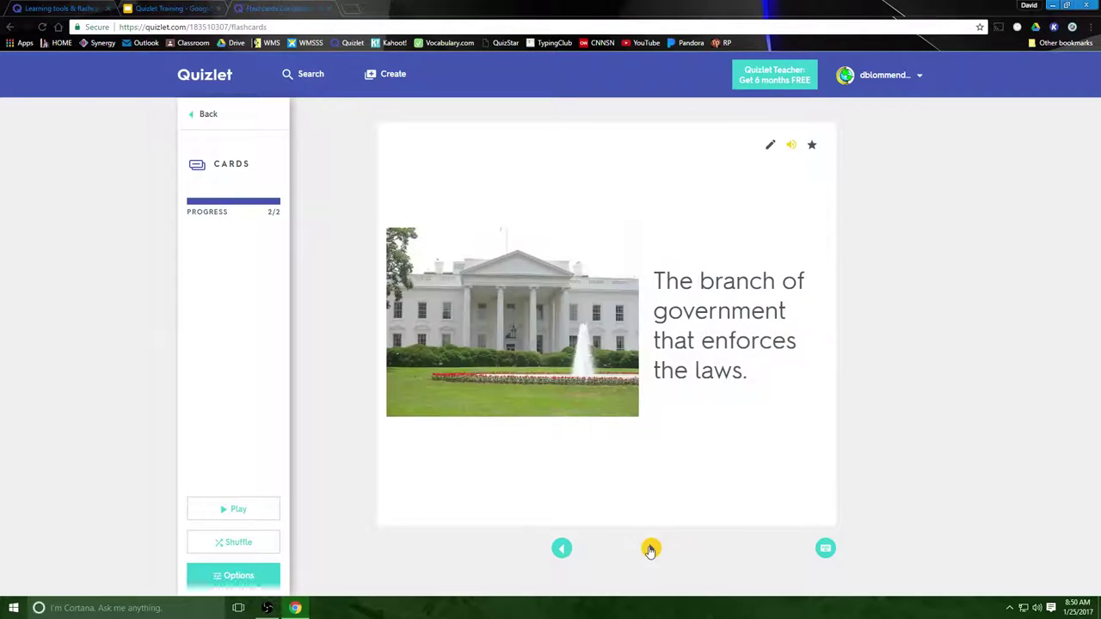
pyautogui.click(699, 497)
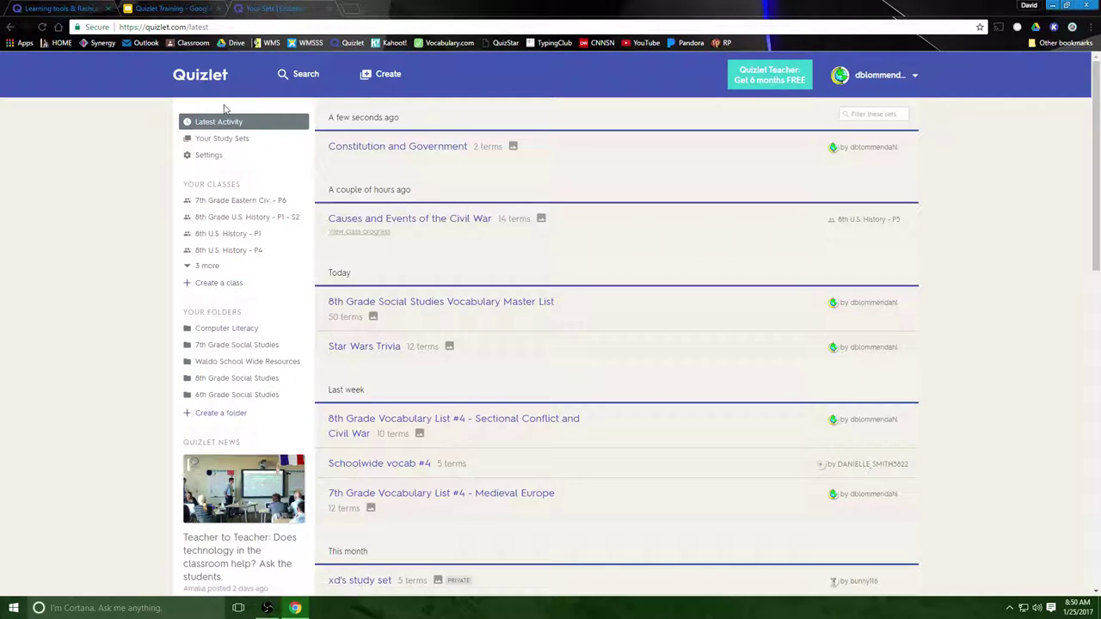
# Open the Constitution and Government set from the latest activity and go to its editing page
pyautogui.click(374, 147)
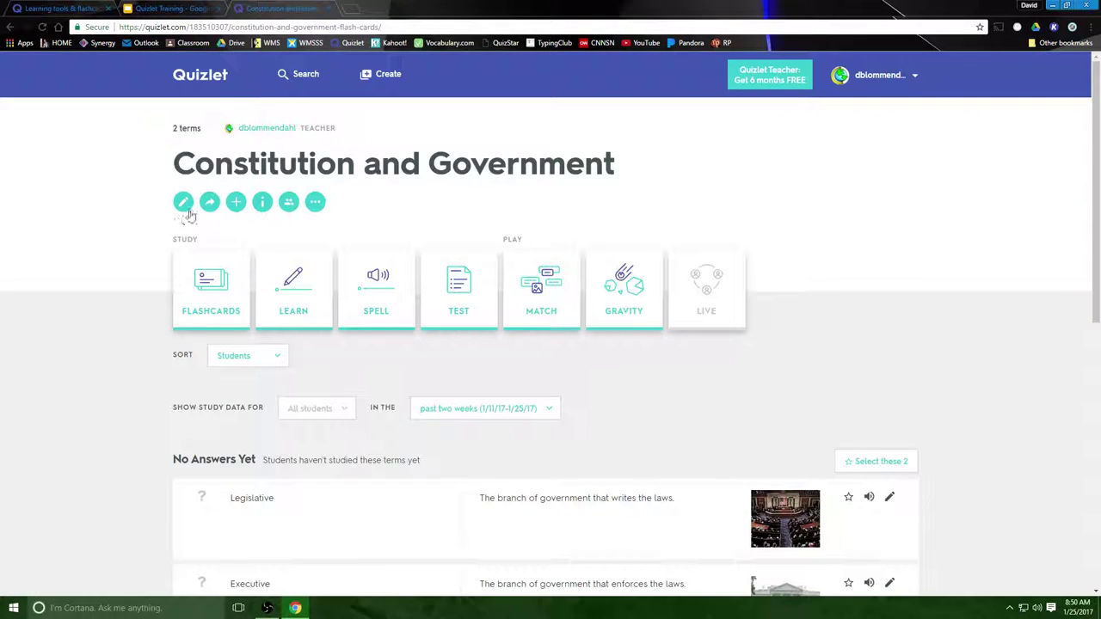
pyautogui.click(183, 202)
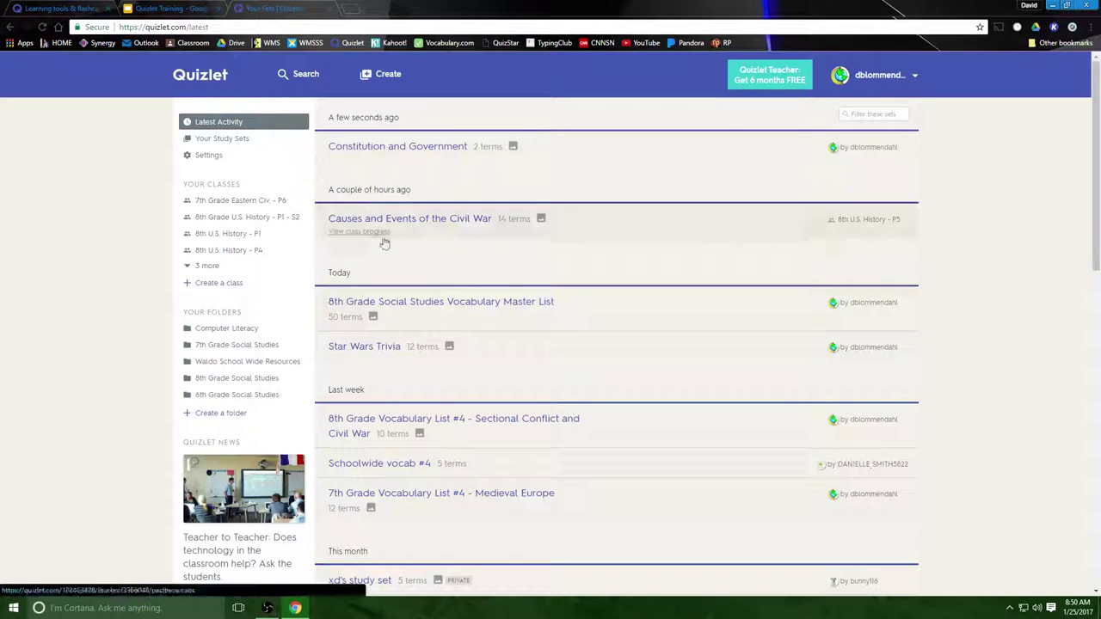
# Find and open the "Academic Vocabulary List #2 - Words 11-20 - Modified" set in the latest activity list
pyautogui.scroll(-1, 452, 369)
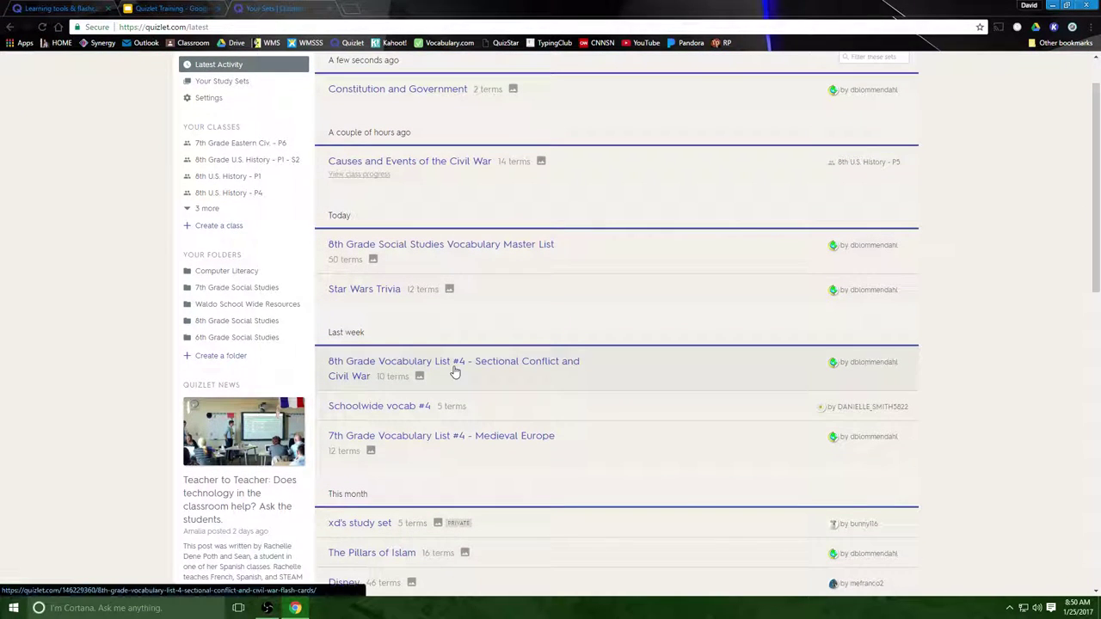
pyautogui.scroll(-2, 454, 372)
pyautogui.scroll(-6, 455, 372)
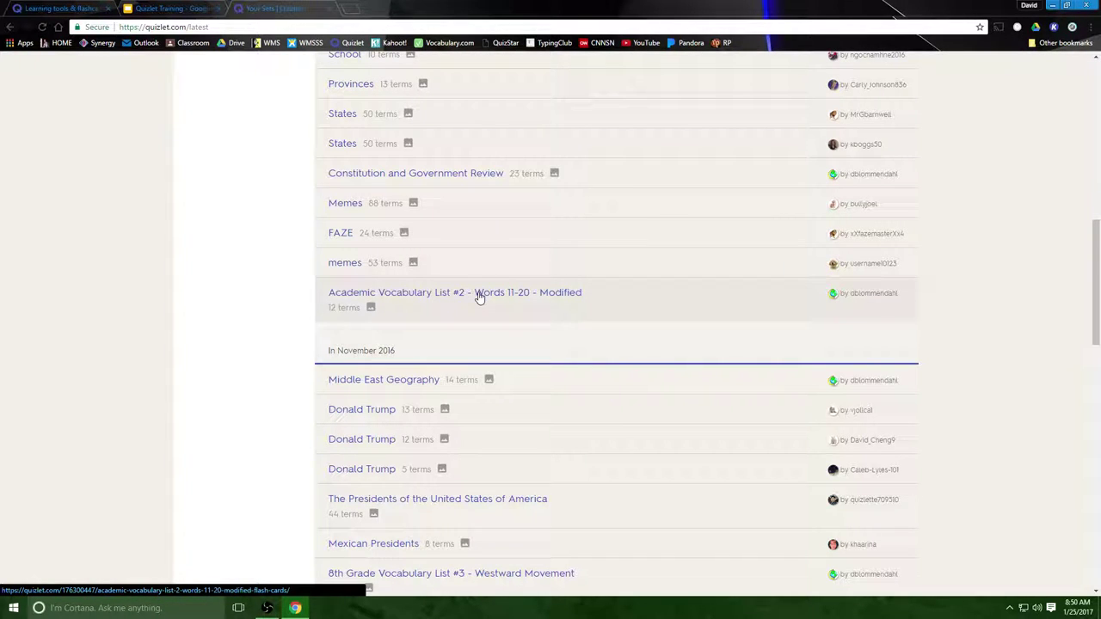
pyautogui.click(480, 297)
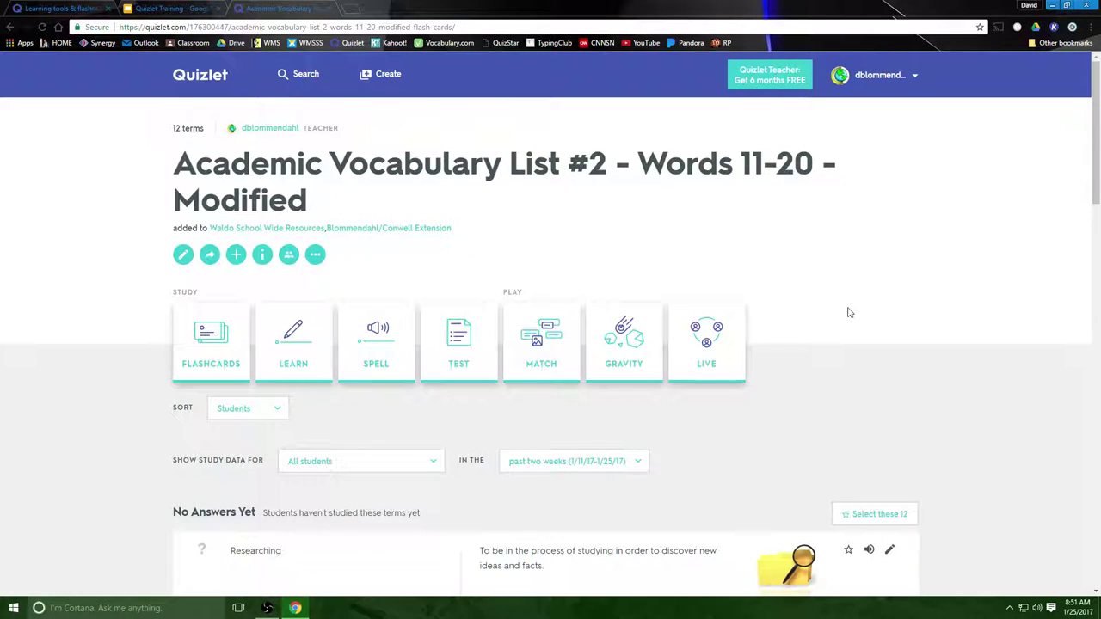
# Open the set's Learn mode, set it to prompt with Term, turn the audio on, and close the options
pyautogui.scroll(-1, 847, 312)
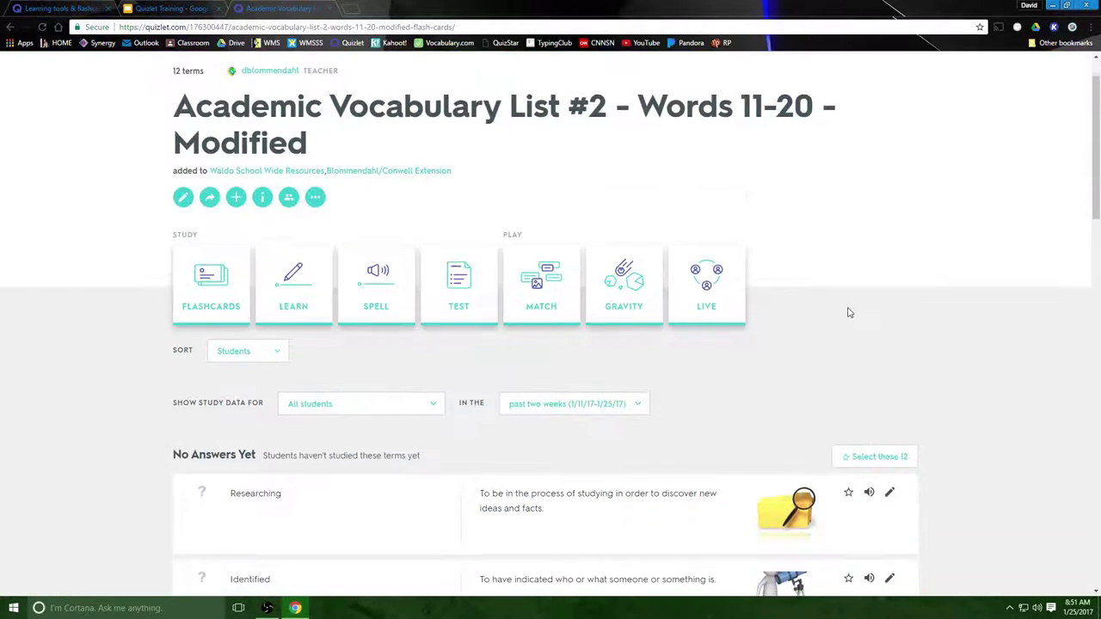
pyautogui.click(306, 307)
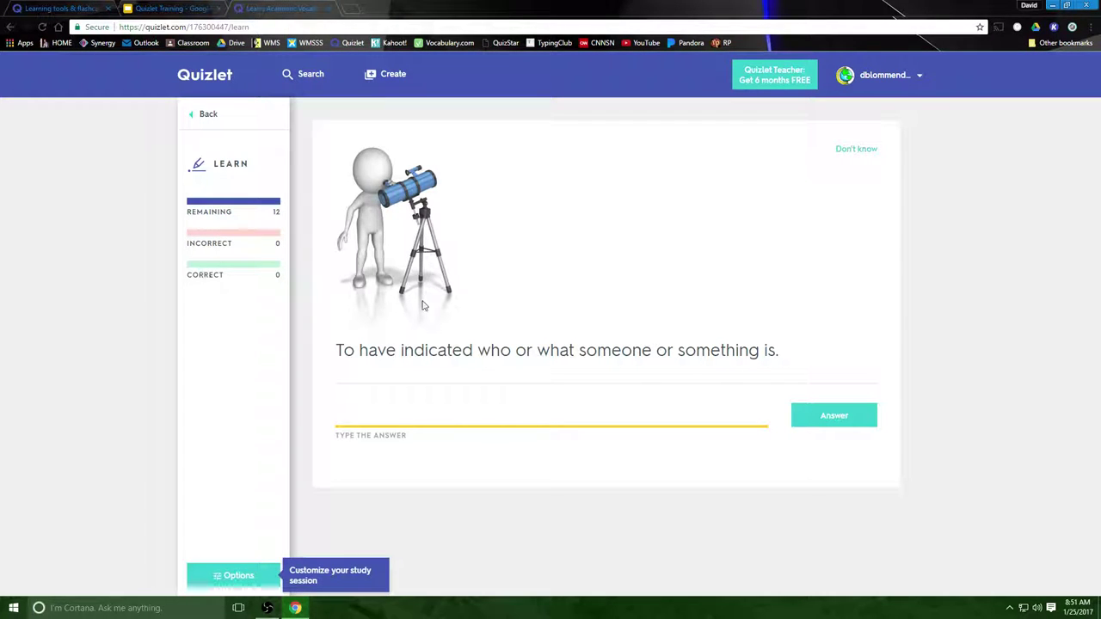
pyautogui.click(240, 575)
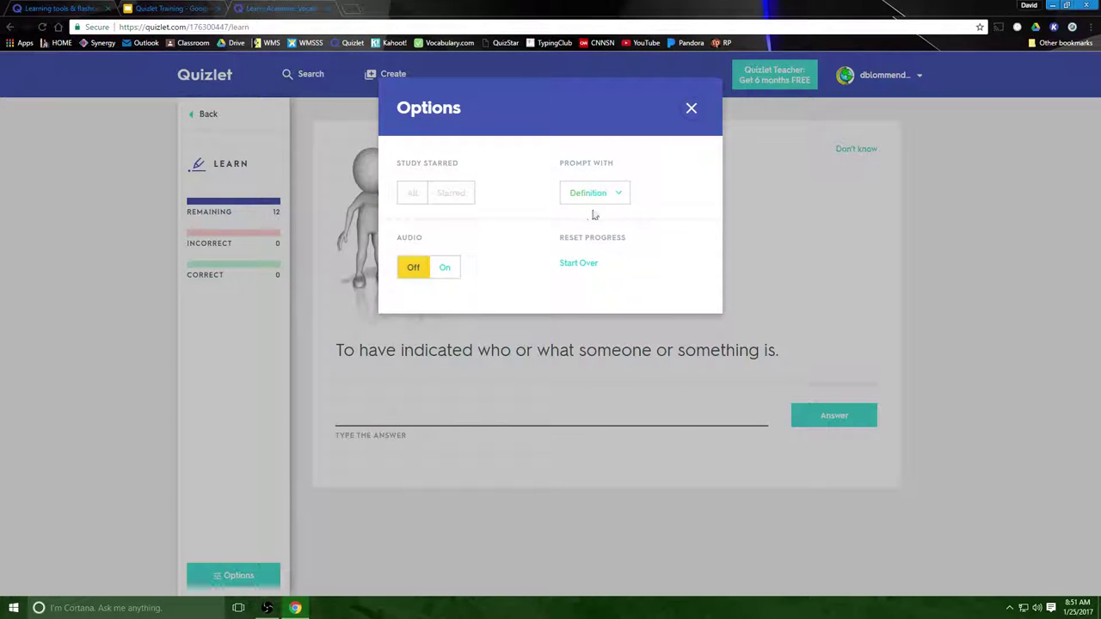
pyautogui.click(621, 198)
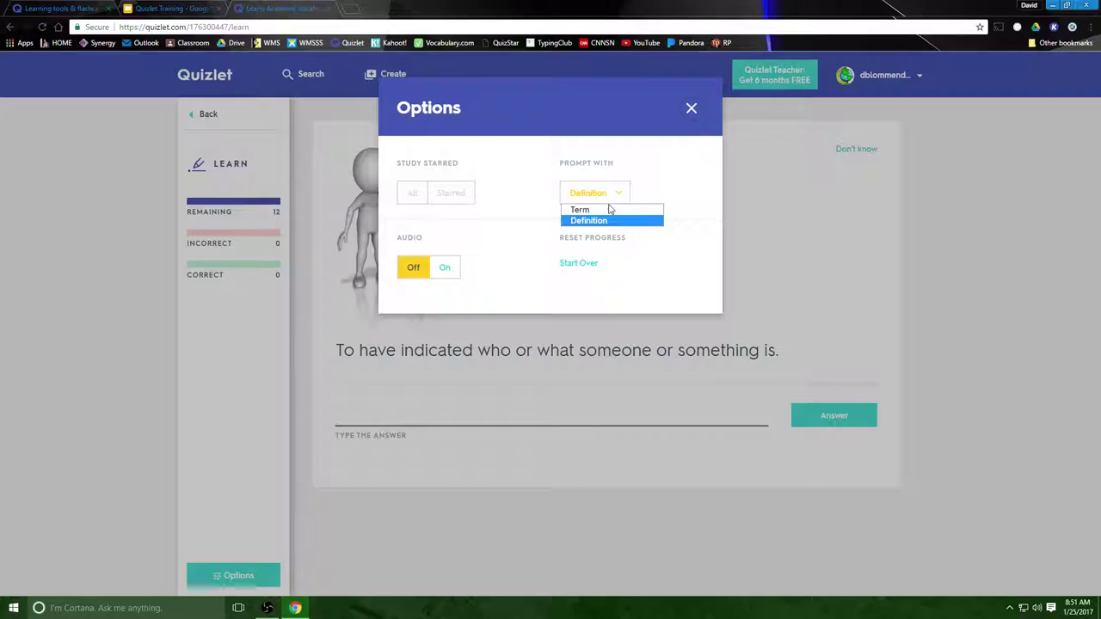
pyautogui.click(604, 211)
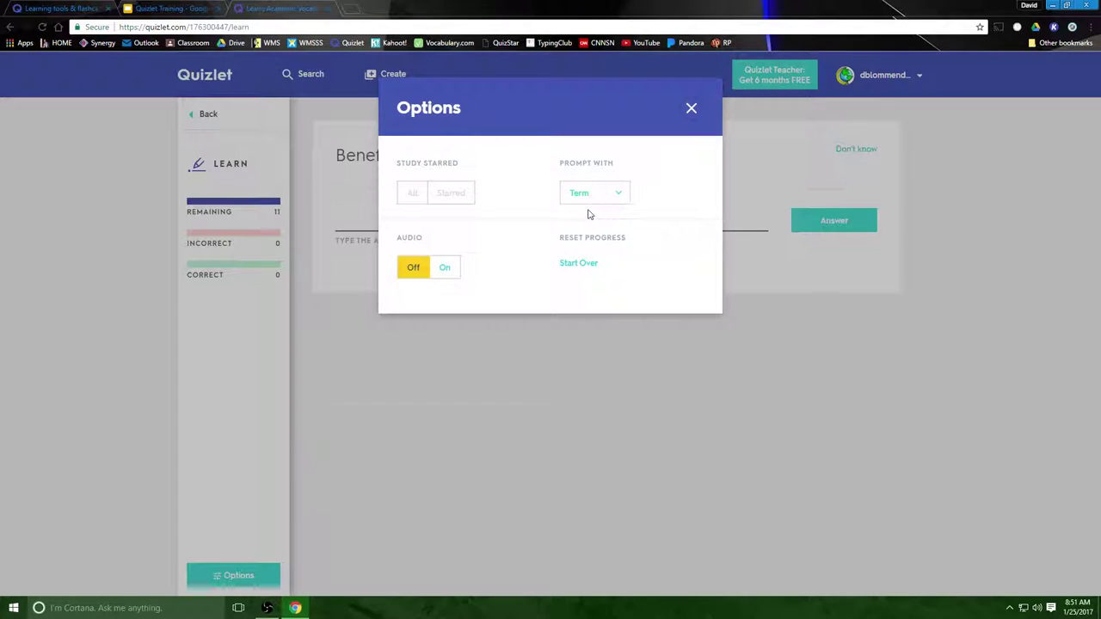
pyautogui.click(445, 269)
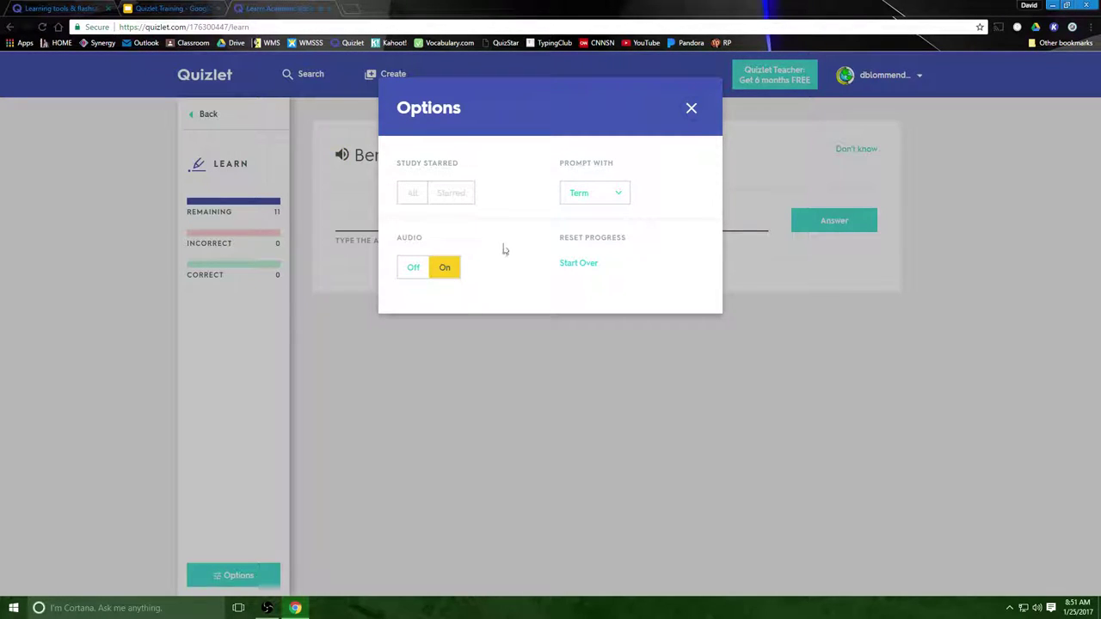
pyautogui.click(691, 109)
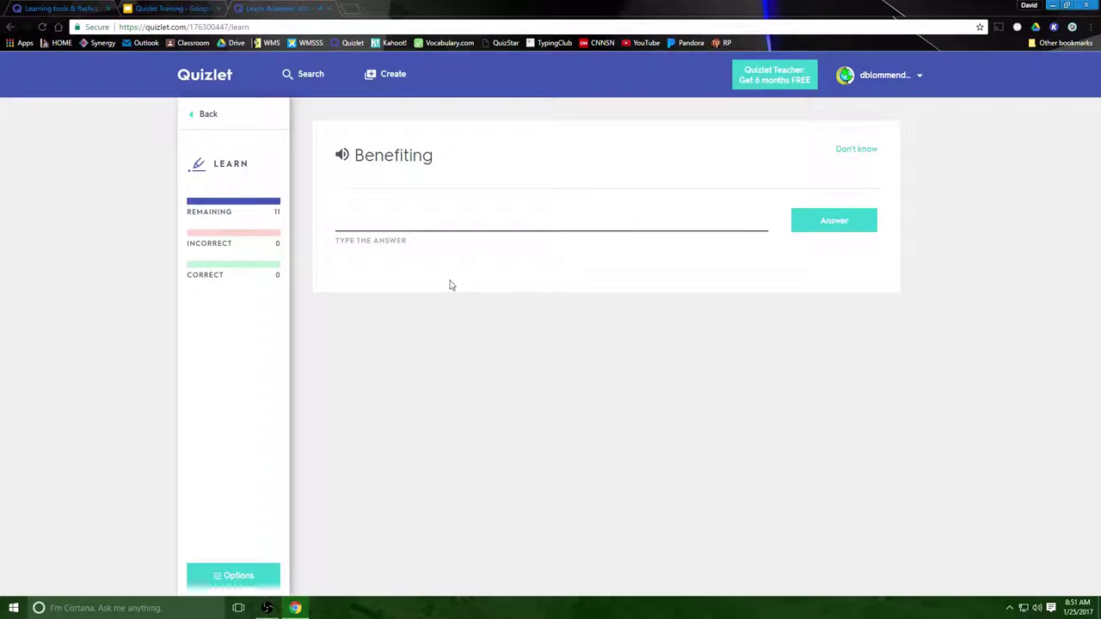
# Leave Learn, open the set's Spell mode, and answer the first two prompts with "availability" and "assess"
pyautogui.click(208, 114)
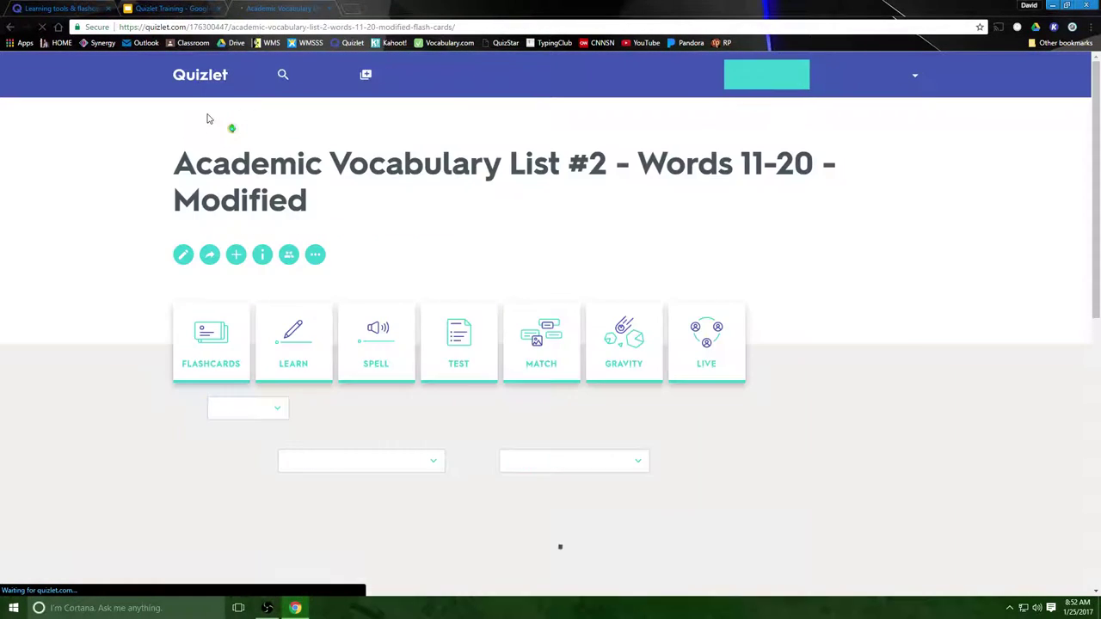
pyautogui.click(379, 368)
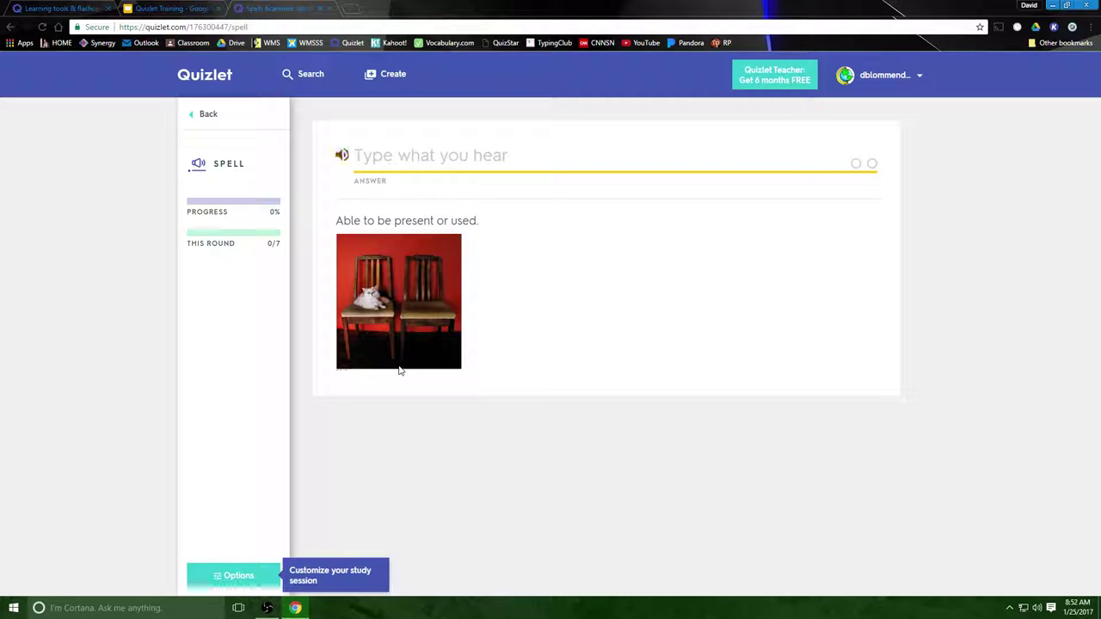
pyautogui.write('availa')
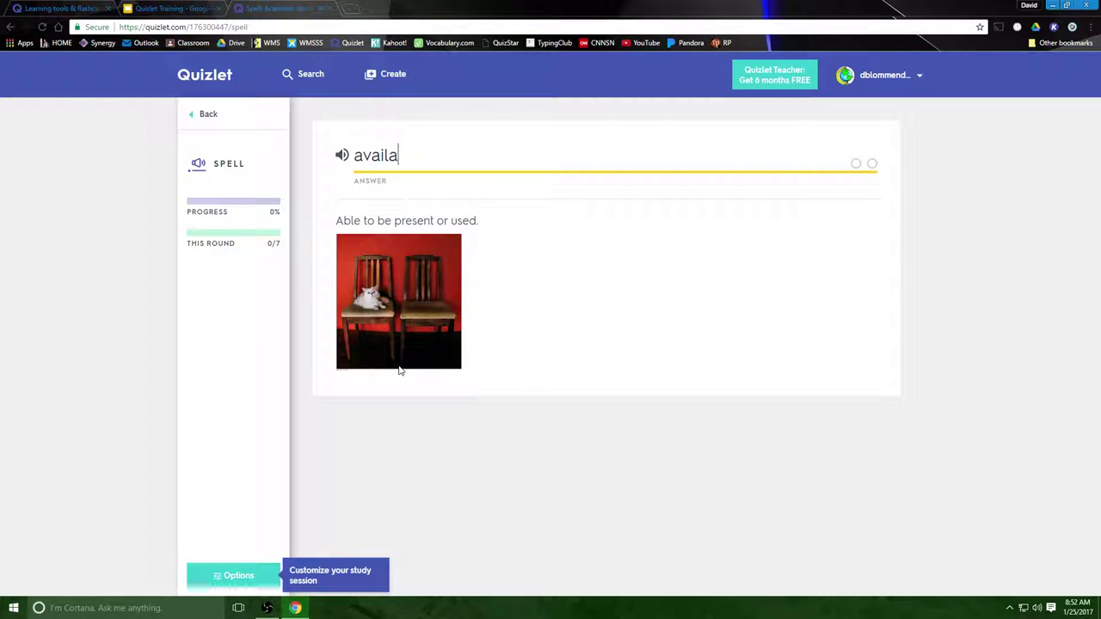
pyautogui.write('bility')
pyautogui.press('Return')
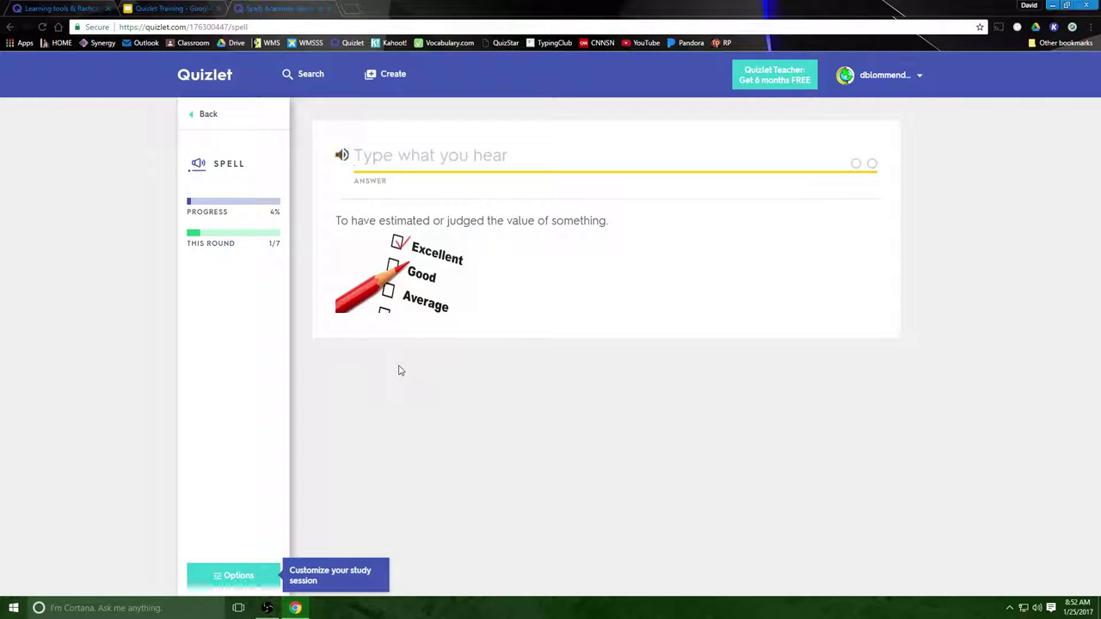
pyautogui.write('assess')
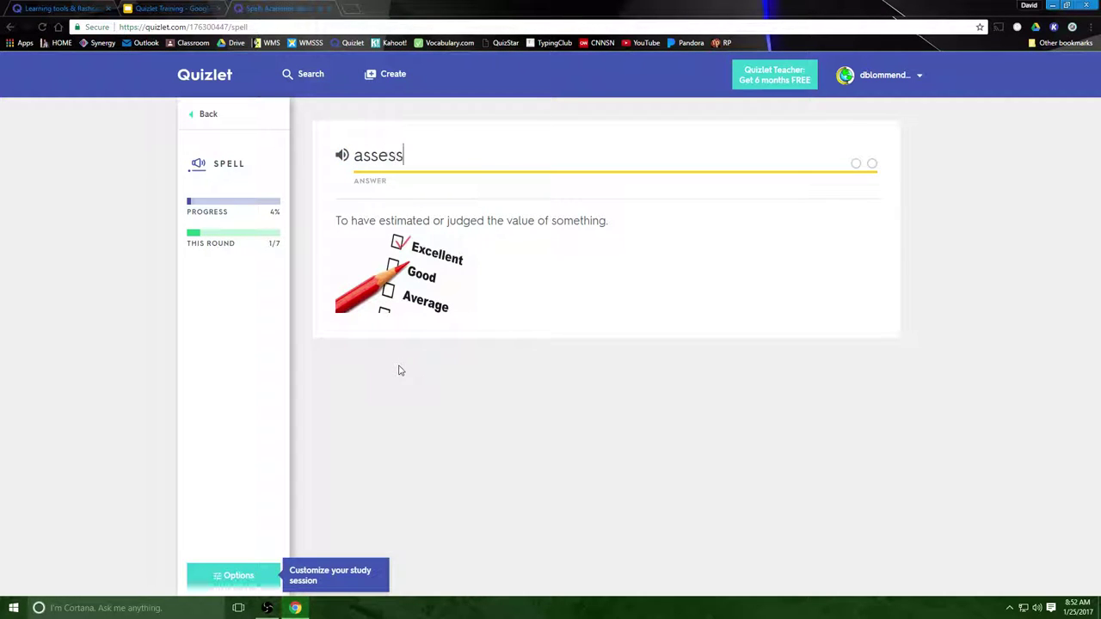
pyautogui.press('Return')
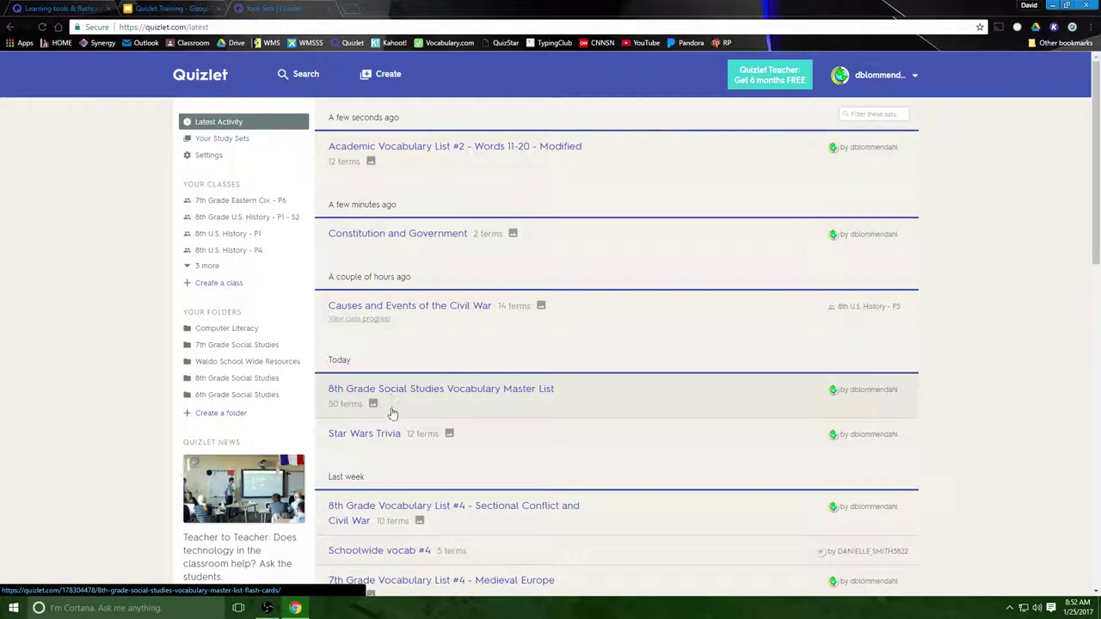
# Reopen the Academic Vocabulary List #2 set, start its Match game, restart it with a new card layout, and return to the set
pyautogui.click(472, 151)
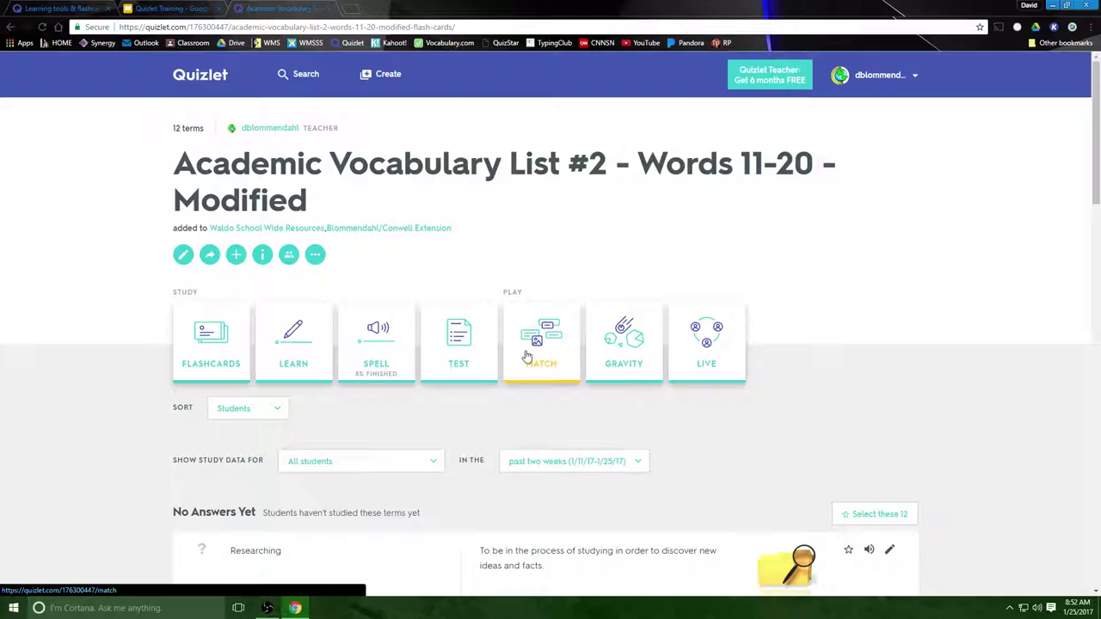
pyautogui.click(527, 355)
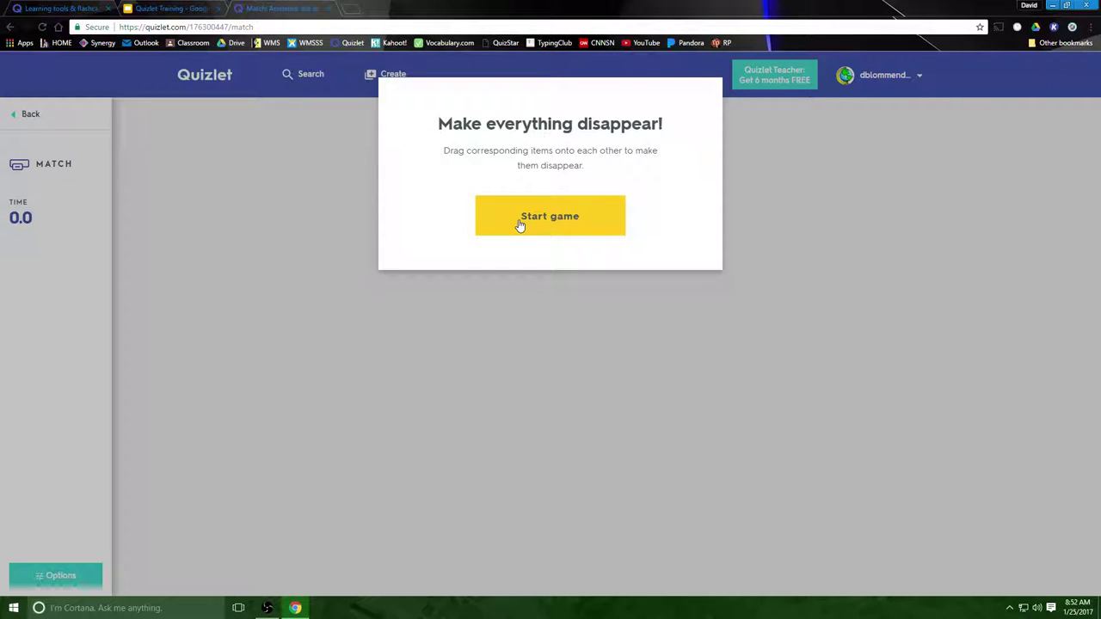
pyautogui.click(519, 223)
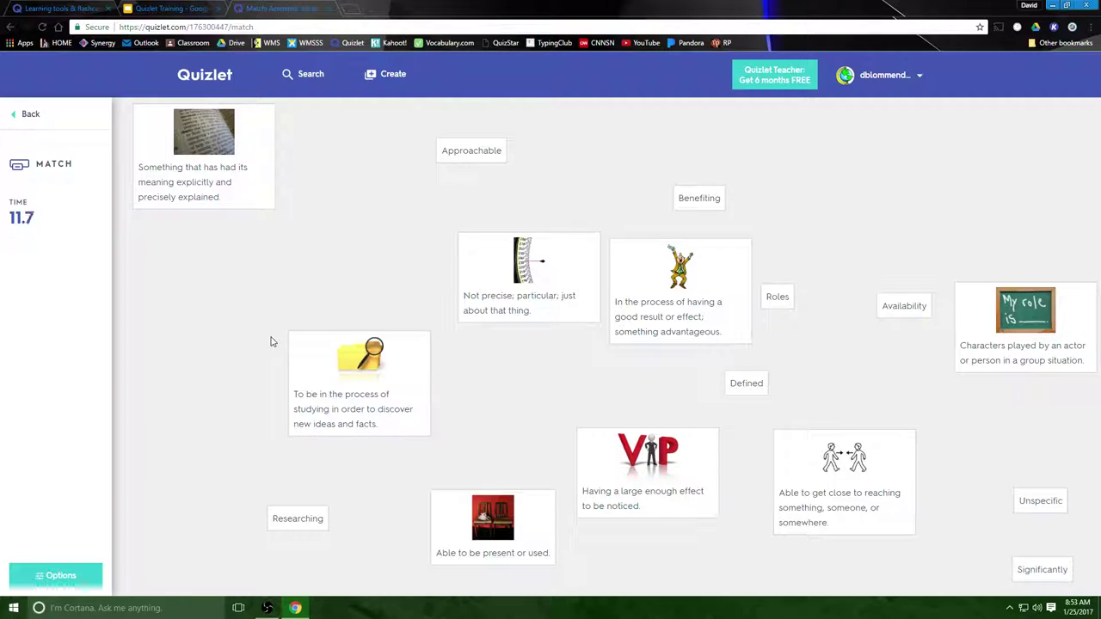
pyautogui.click(68, 575)
pyautogui.click(76, 529)
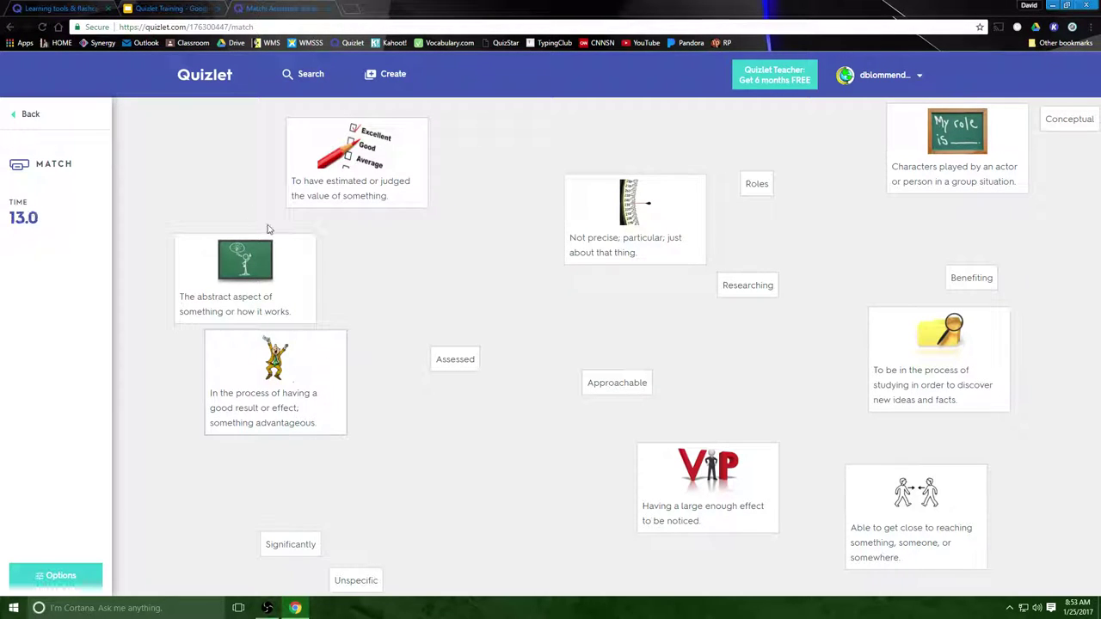
pyautogui.click(25, 117)
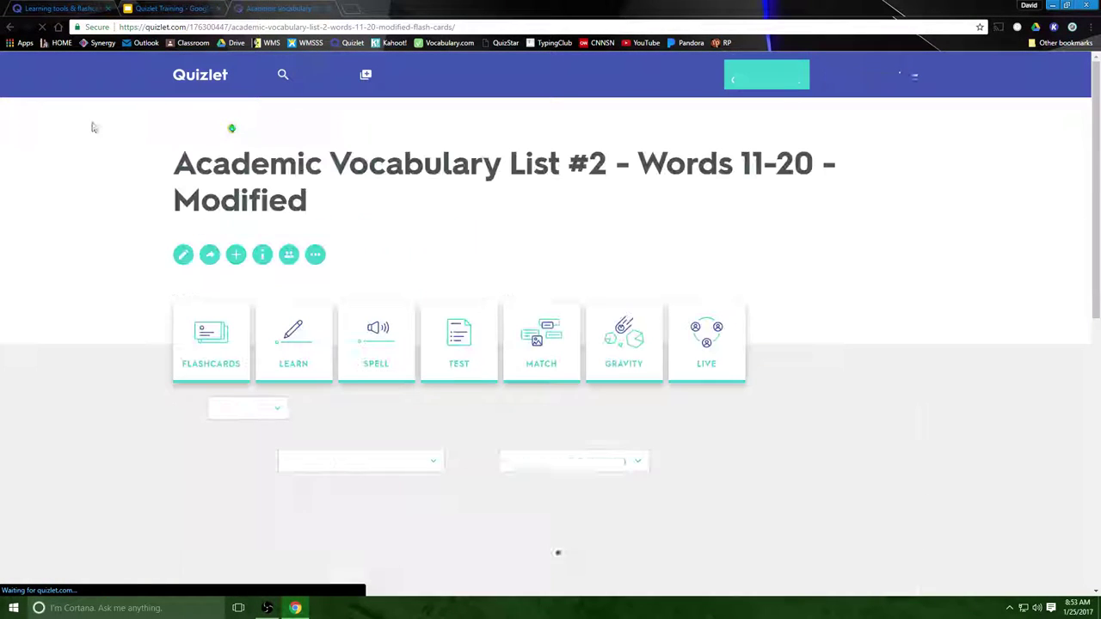
# Open the Gravity game, set it to start with Definition at Easy difficulty, and start playing
pyautogui.click(638, 366)
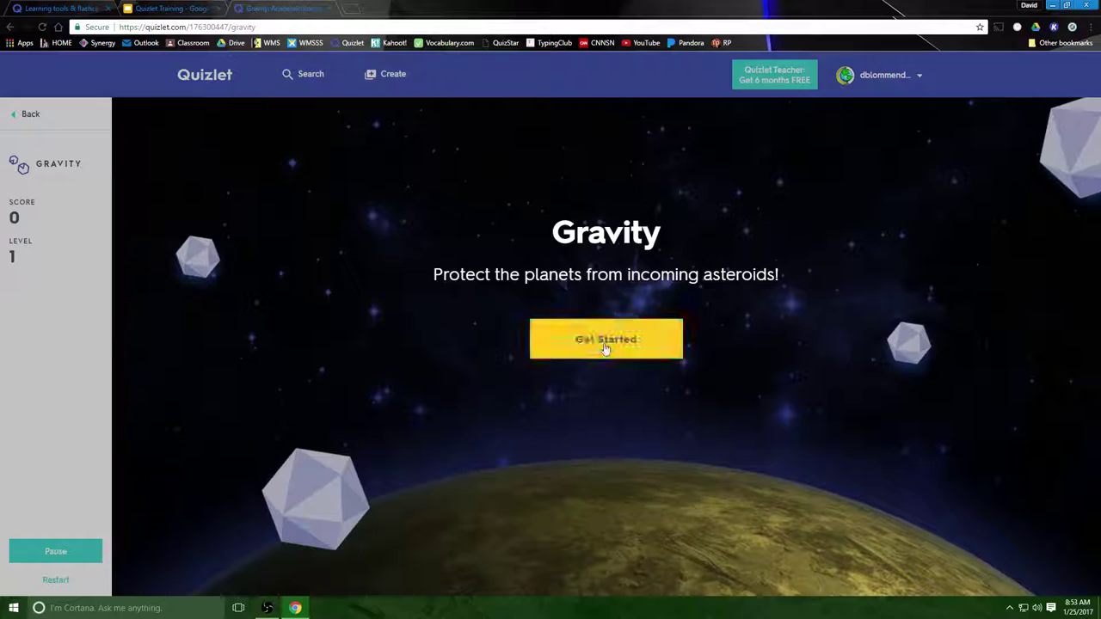
pyautogui.click(605, 347)
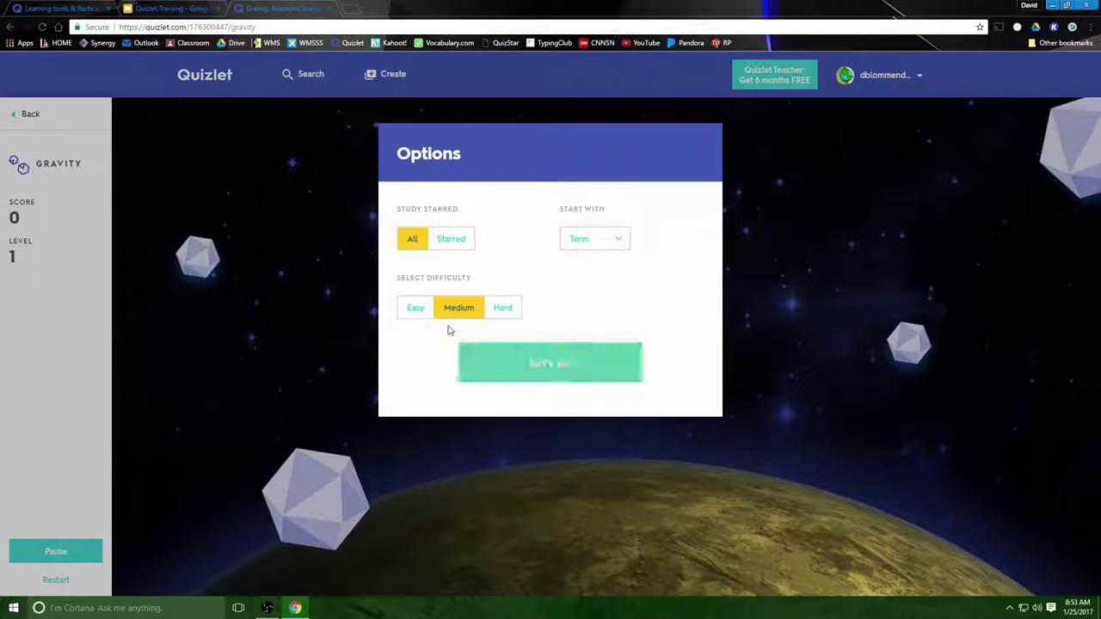
pyautogui.click(612, 245)
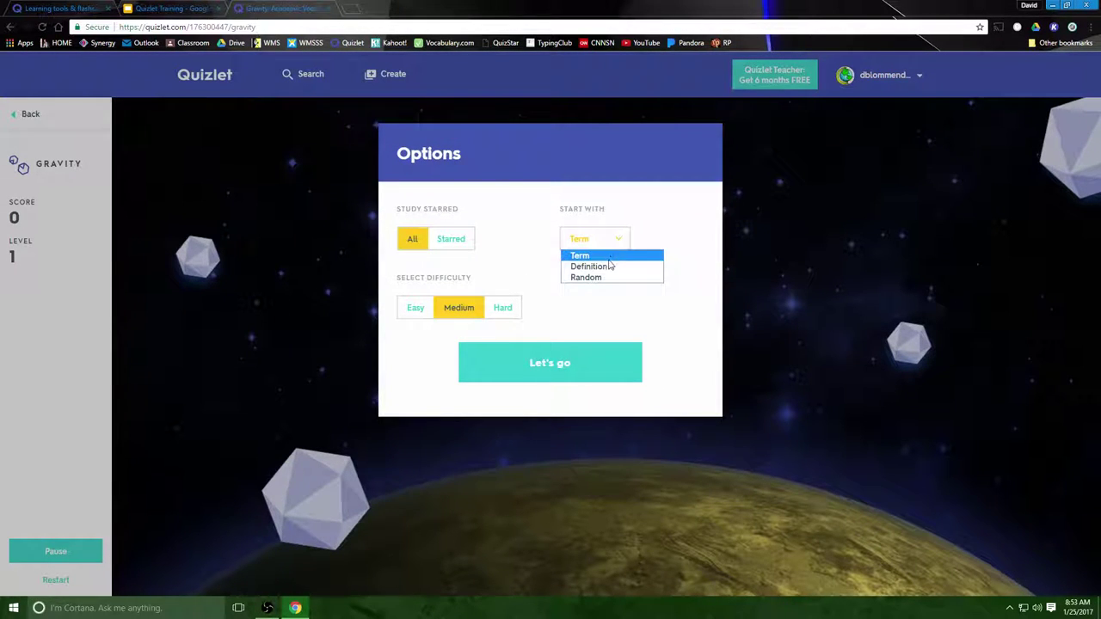
pyautogui.click(608, 267)
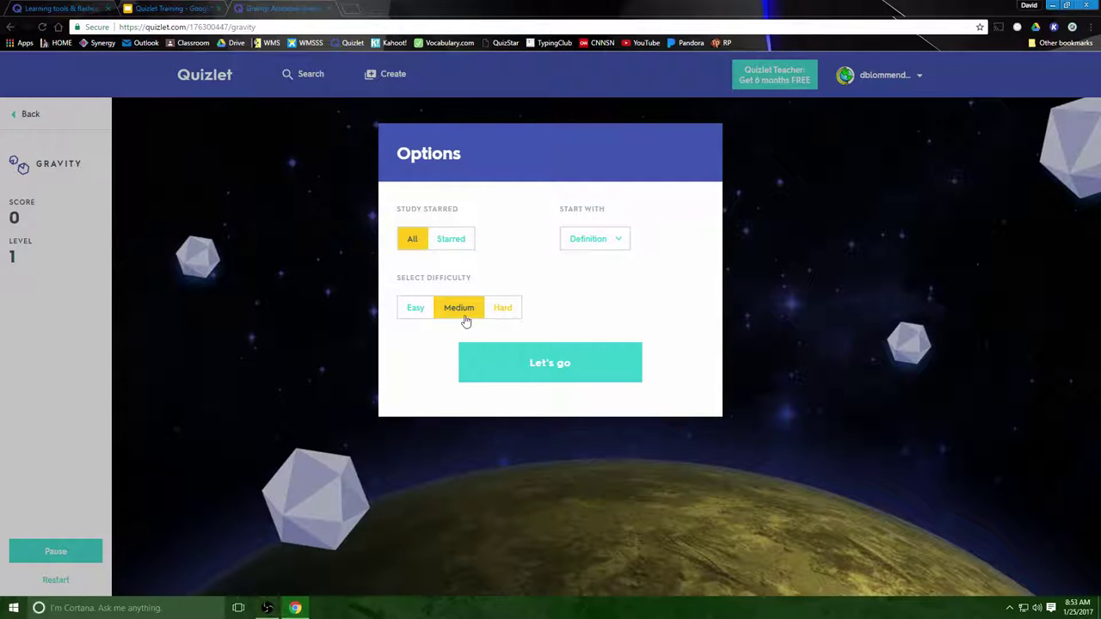
pyautogui.click(416, 310)
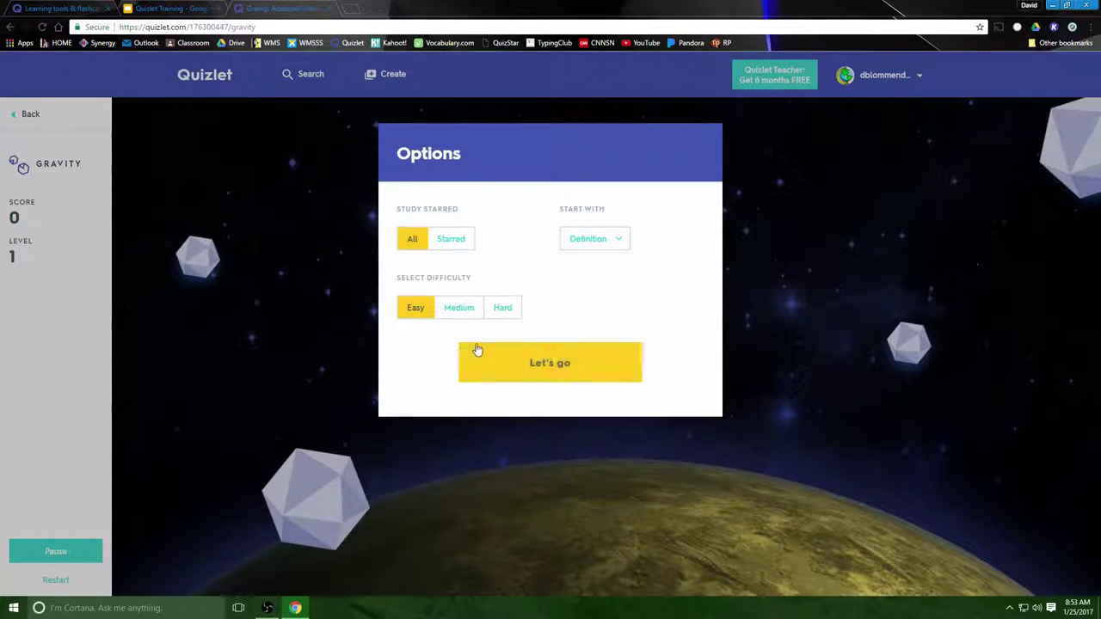
pyautogui.click(497, 361)
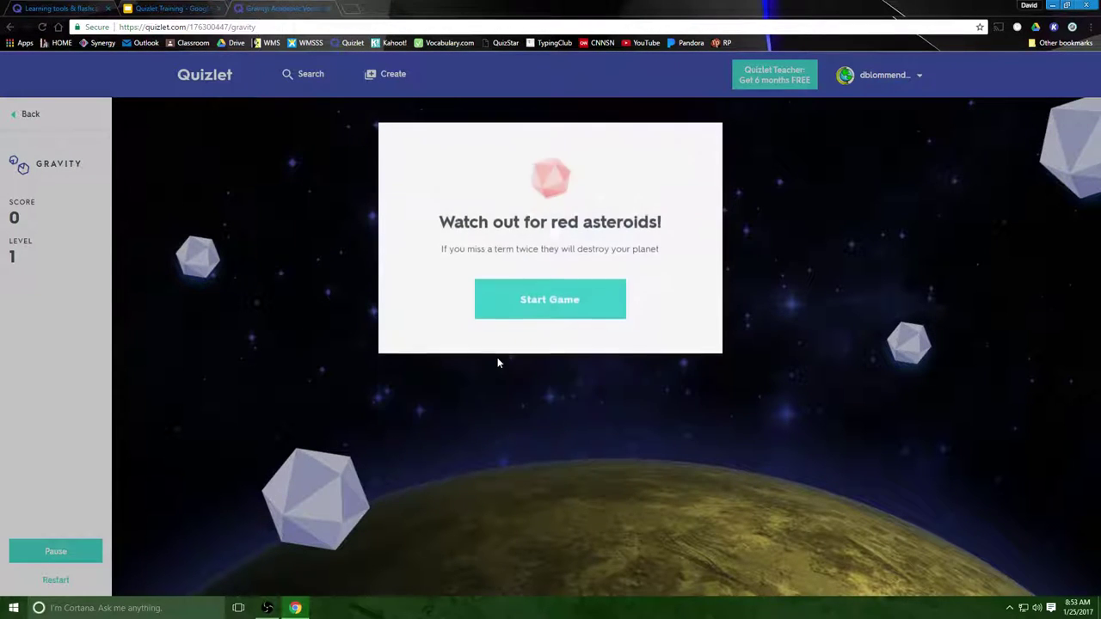
pyautogui.click(522, 302)
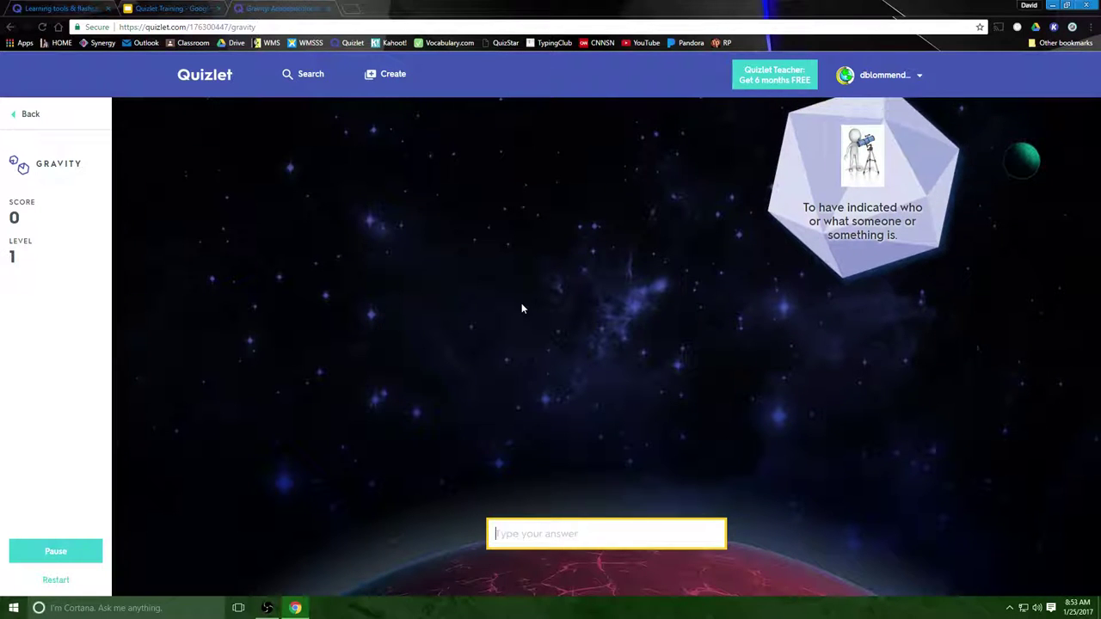
# Try "defined" as the answer to the first asteroid, clear it, skip the question, and leave the Gravity game
pyautogui.write('defined')
pyautogui.hotkey('ctrl', 'a')
pyautogui.press('BackSpace')
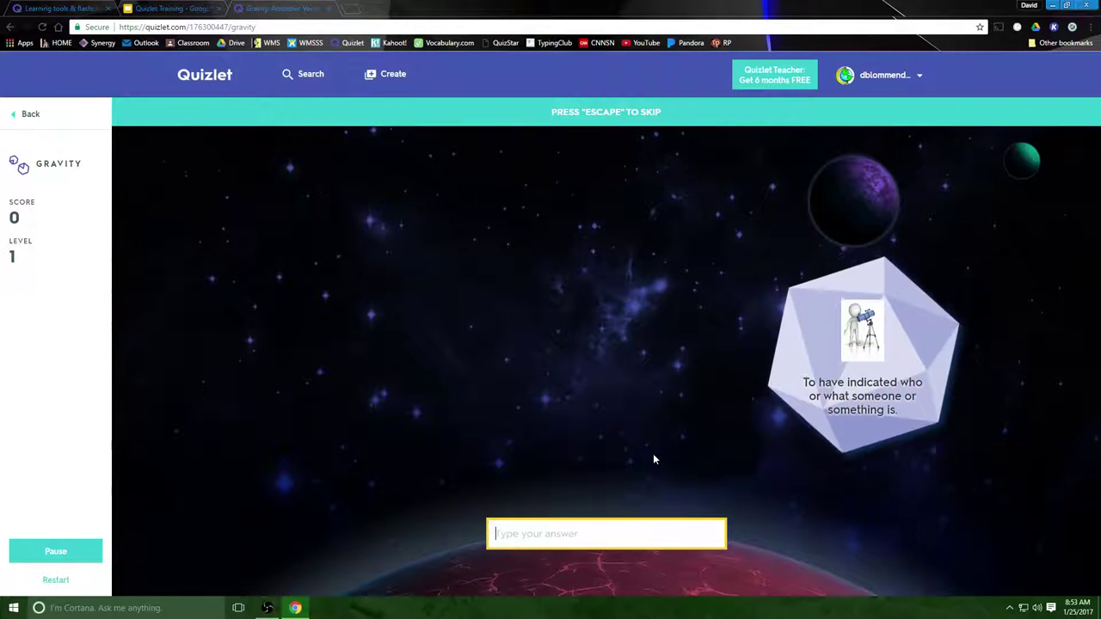
pyautogui.press('Escape')
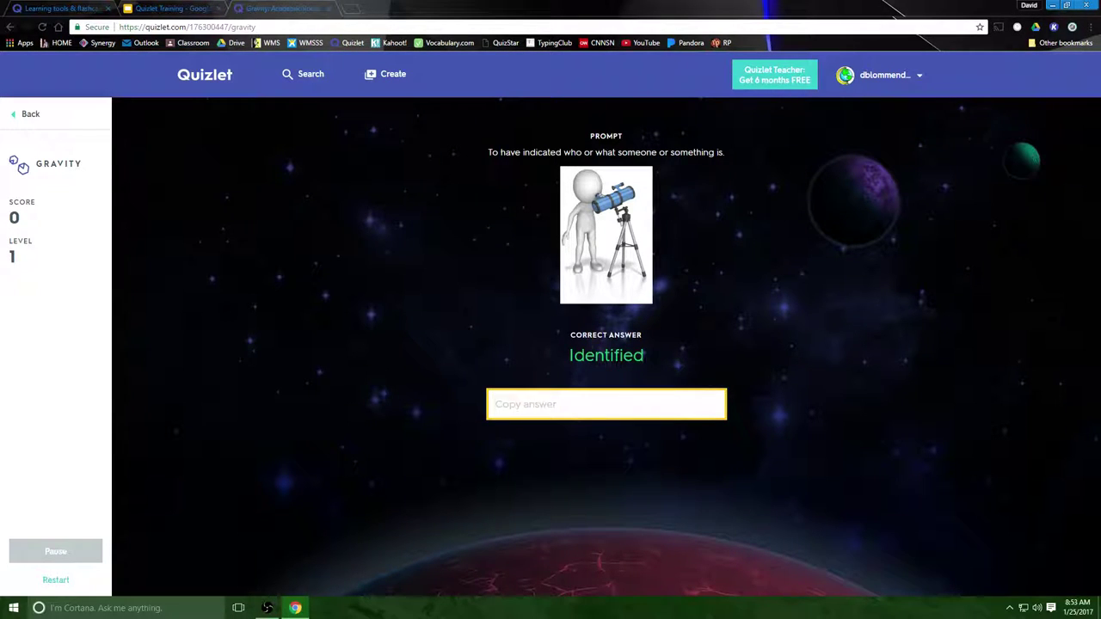
pyautogui.click(26, 117)
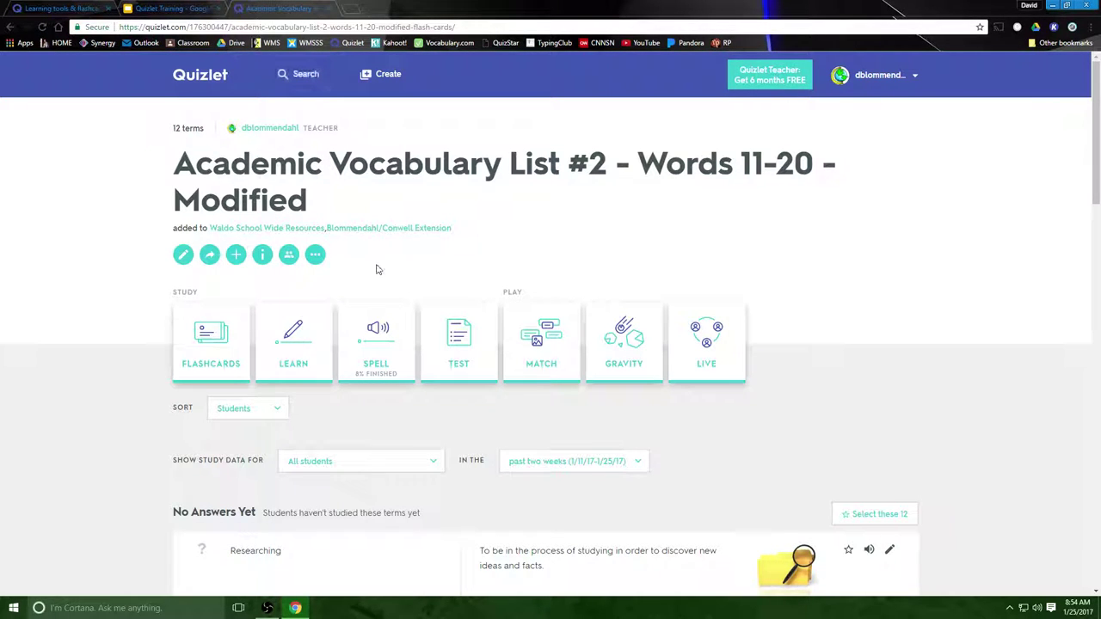
# Open the Test mode of the Academic Vocabulary List #2 set and look through its written and multiple choice questions
pyautogui.click(453, 333)
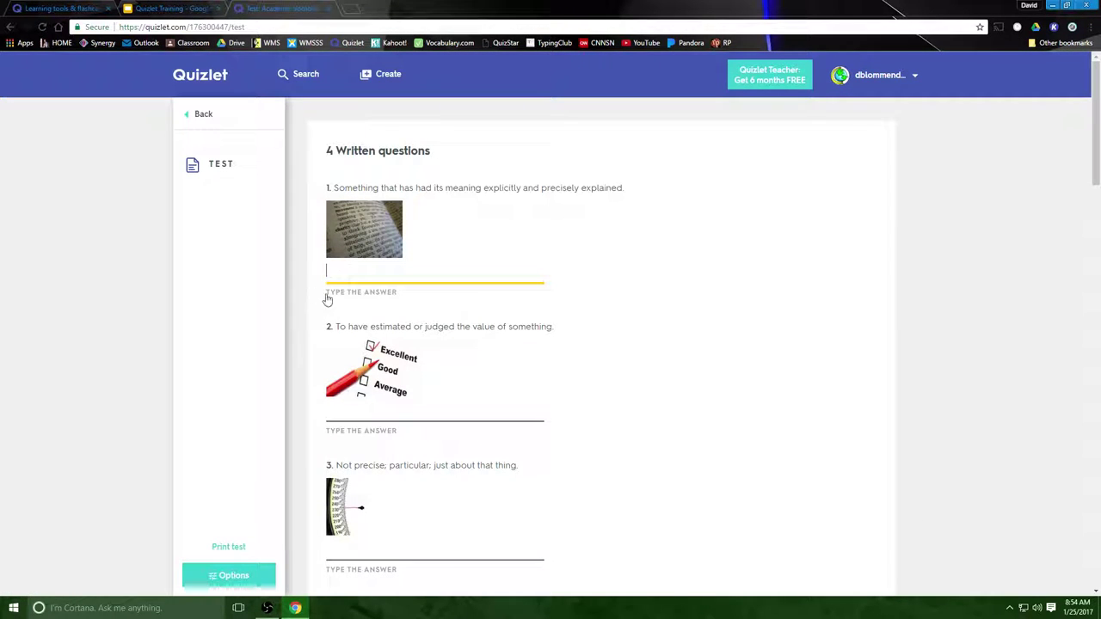
pyautogui.scroll(-10, 590, 375)
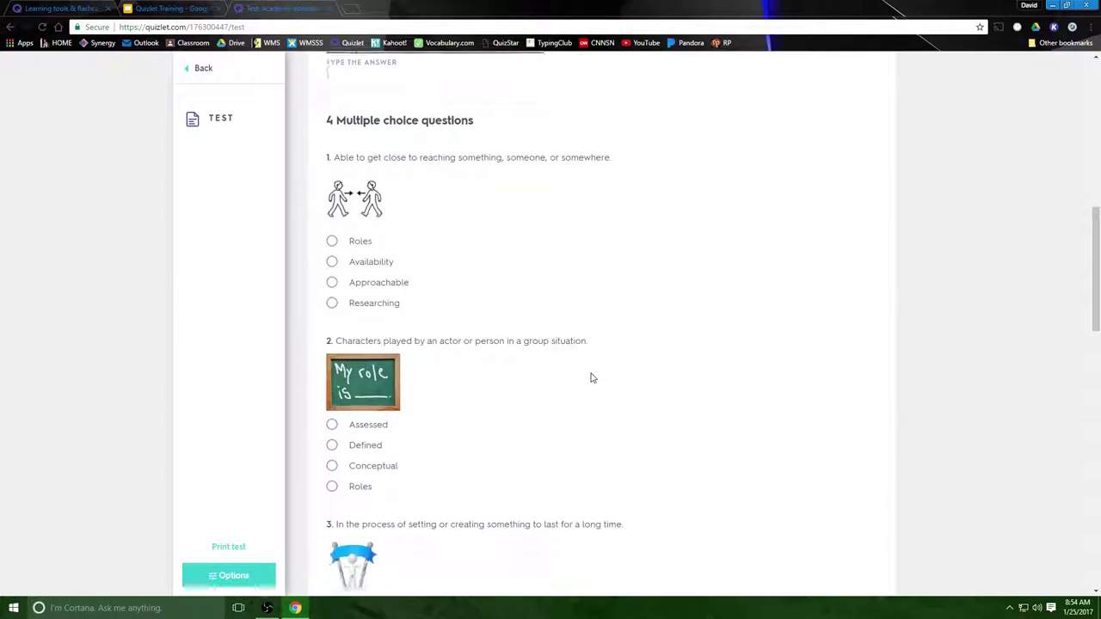
pyautogui.scroll(-3, 594, 378)
pyautogui.scroll(11, 600, 384)
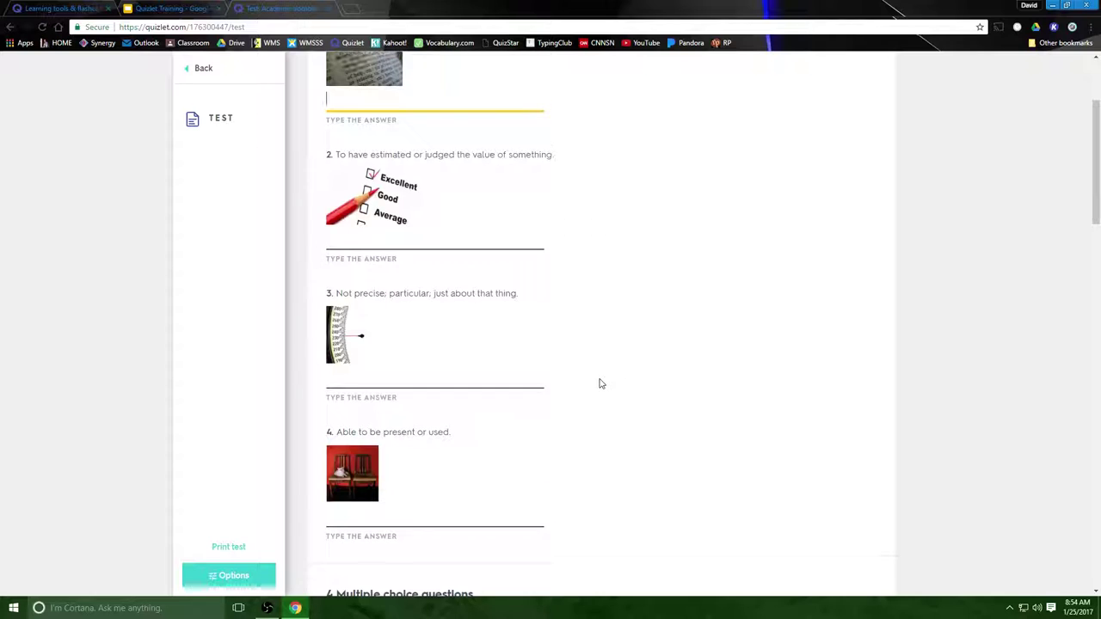
# Create a new test with Written questions excluded and Matching questions included alongside Multiple choice and True/False
pyautogui.click(228, 575)
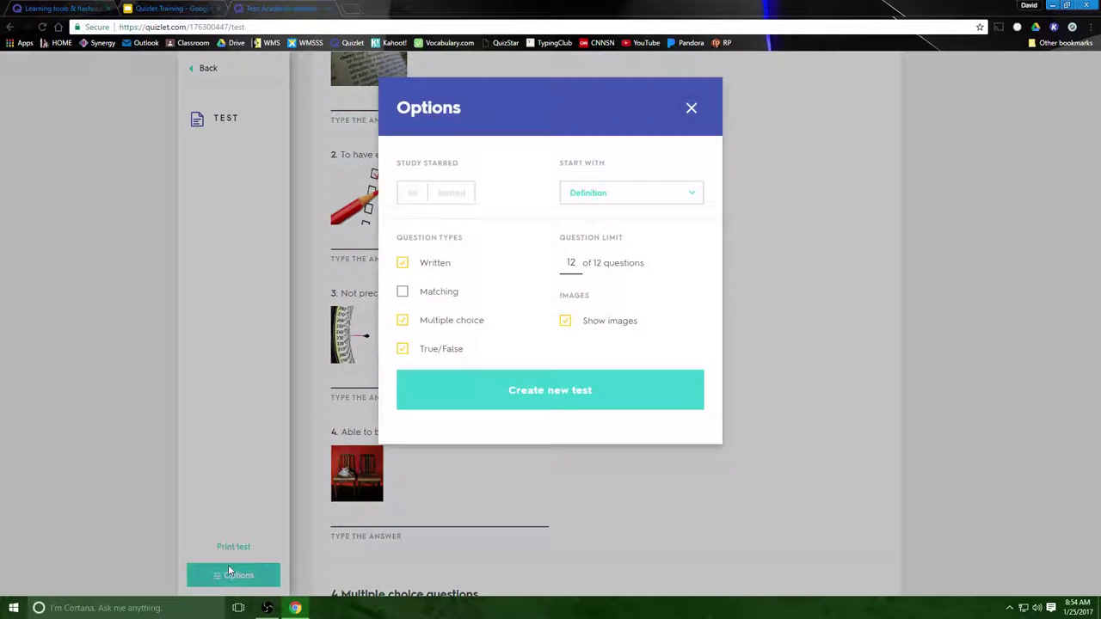
pyautogui.click(403, 263)
pyautogui.click(402, 265)
pyautogui.click(401, 293)
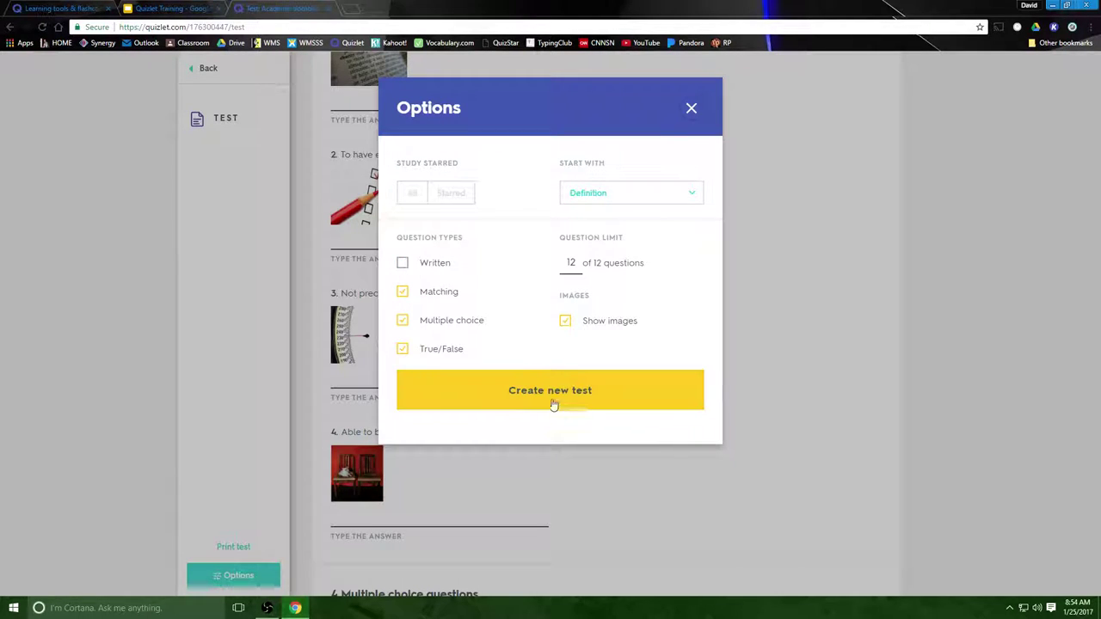
pyautogui.click(551, 391)
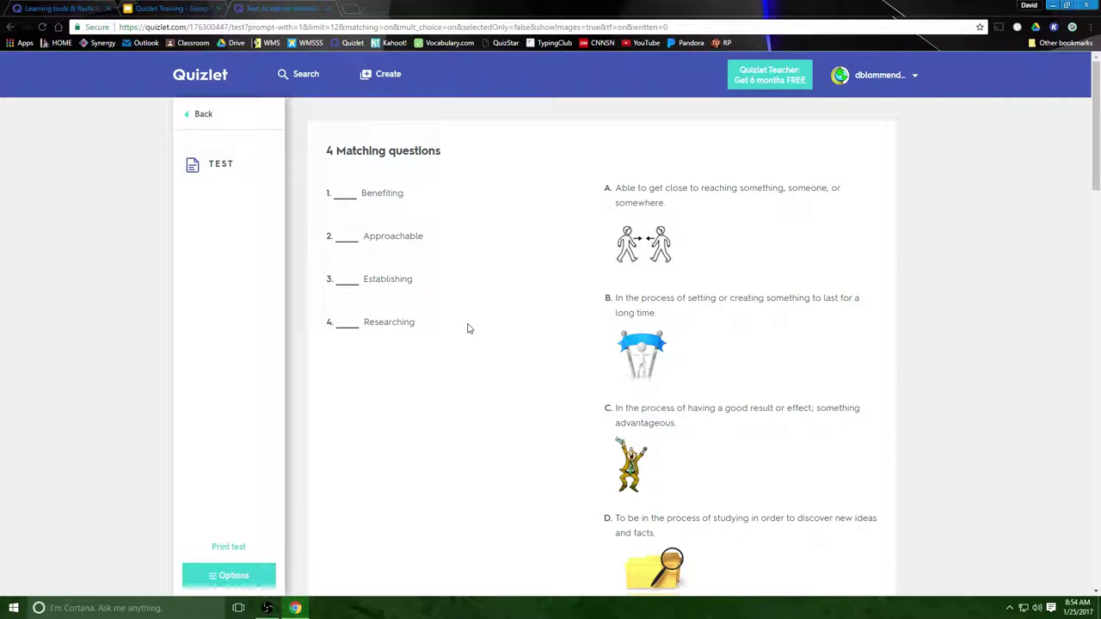
# Answer the four matching questions with c for Benefiting, a for Approachable, b for Establishing and d for Researching
pyautogui.scroll(-1, 468, 329)
pyautogui.scroll(1, 467, 327)
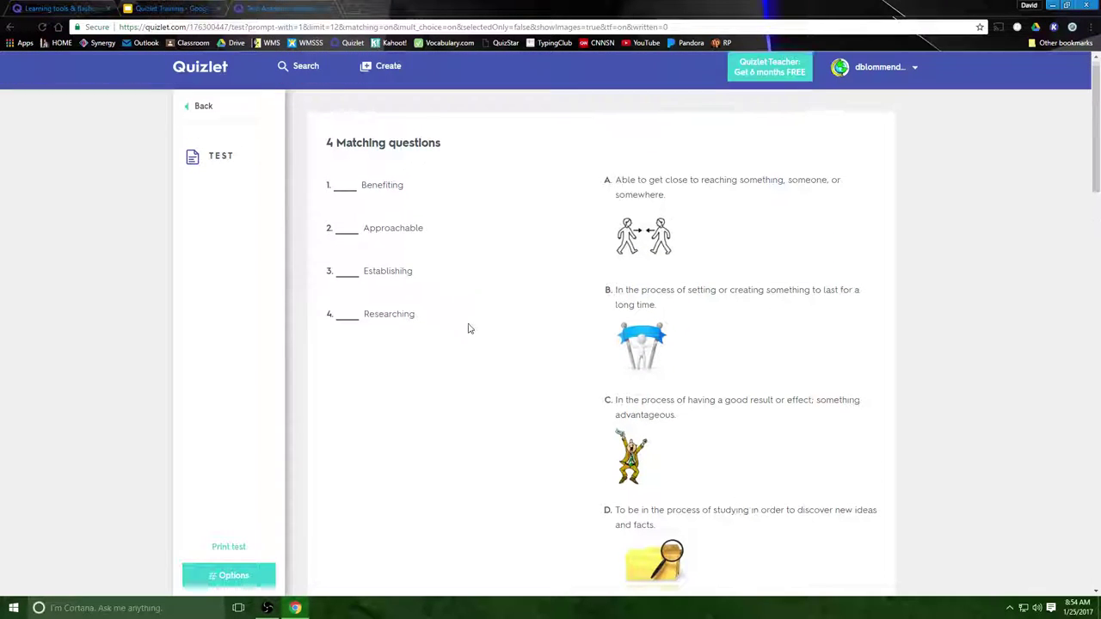
pyautogui.write('c')
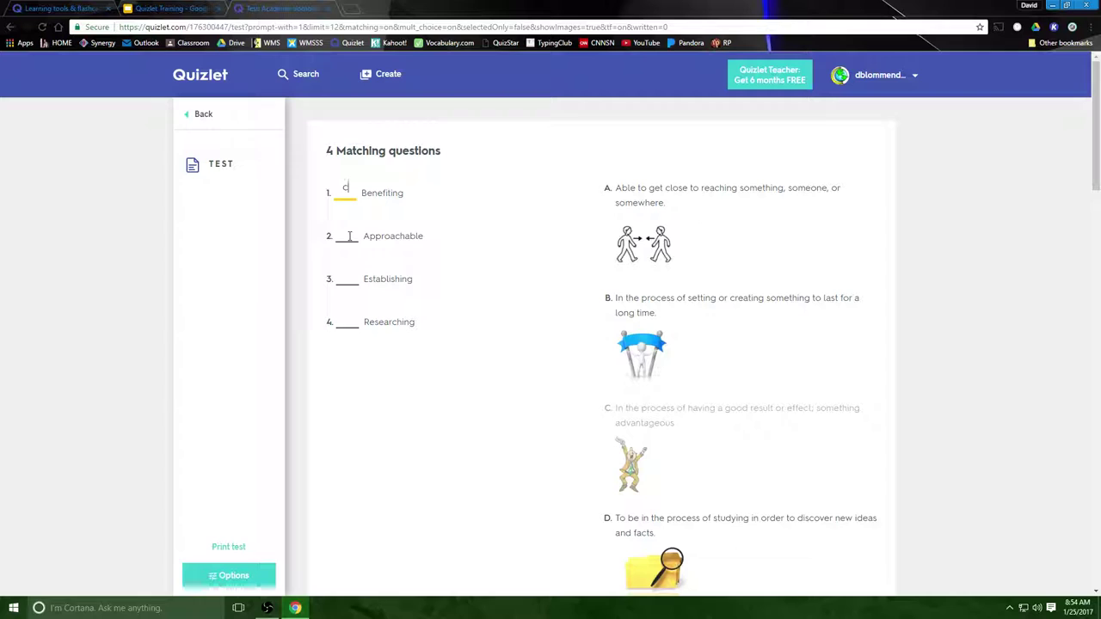
pyautogui.write('a')
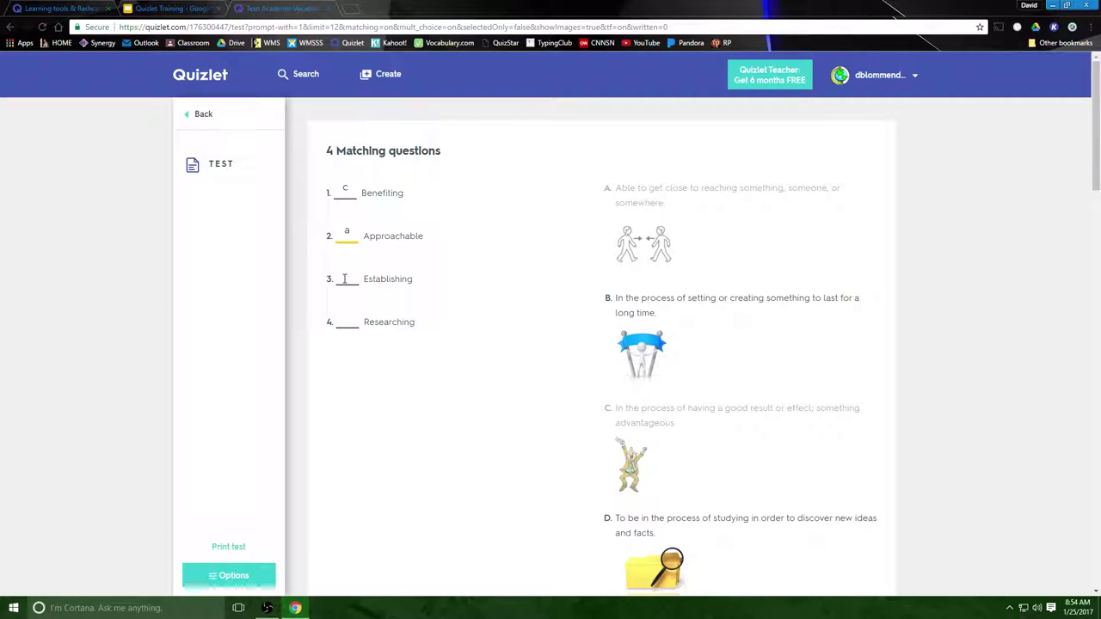
pyautogui.click(344, 279)
pyautogui.write('b')
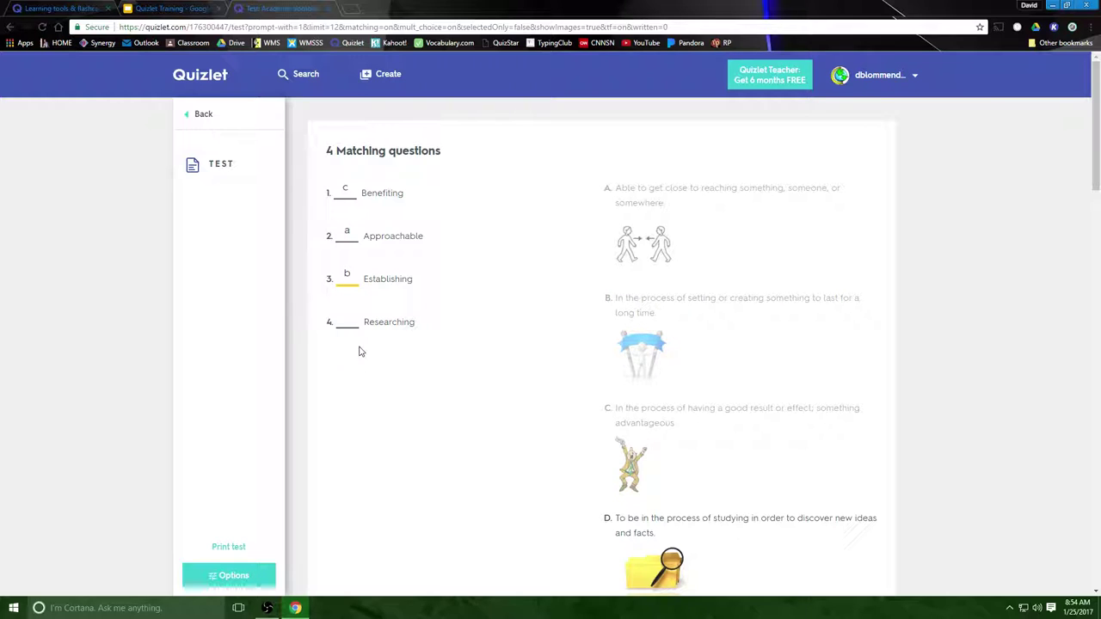
pyautogui.write('d')
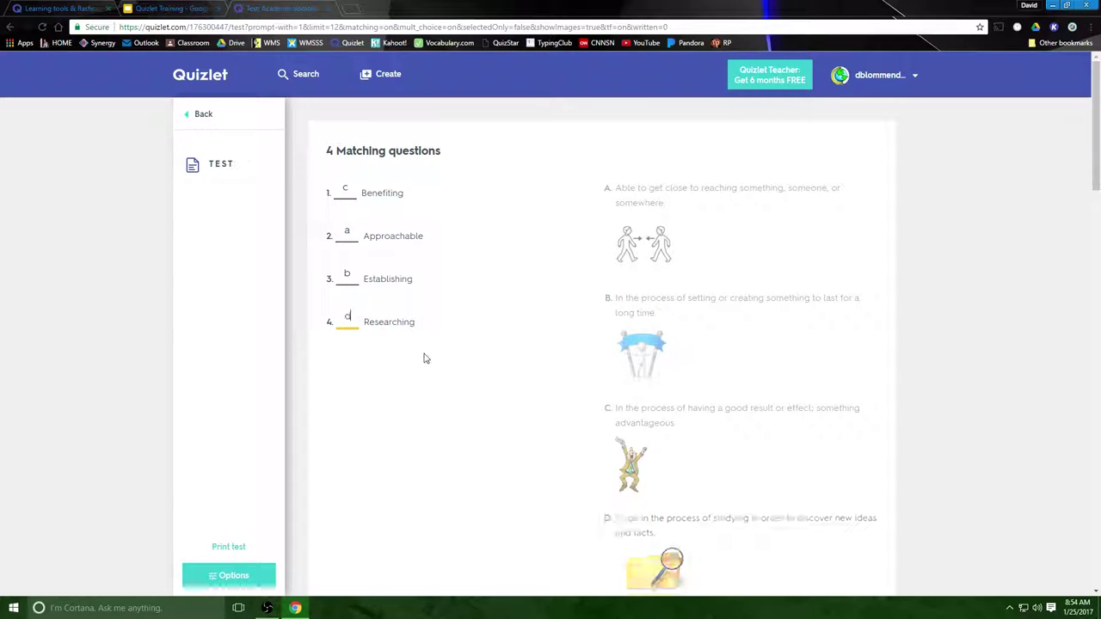
# Answer the four multiple choice questions with Assessed, Roles, Identified and Significantly
pyautogui.scroll(-2, 423, 357)
pyautogui.scroll(-3, 423, 358)
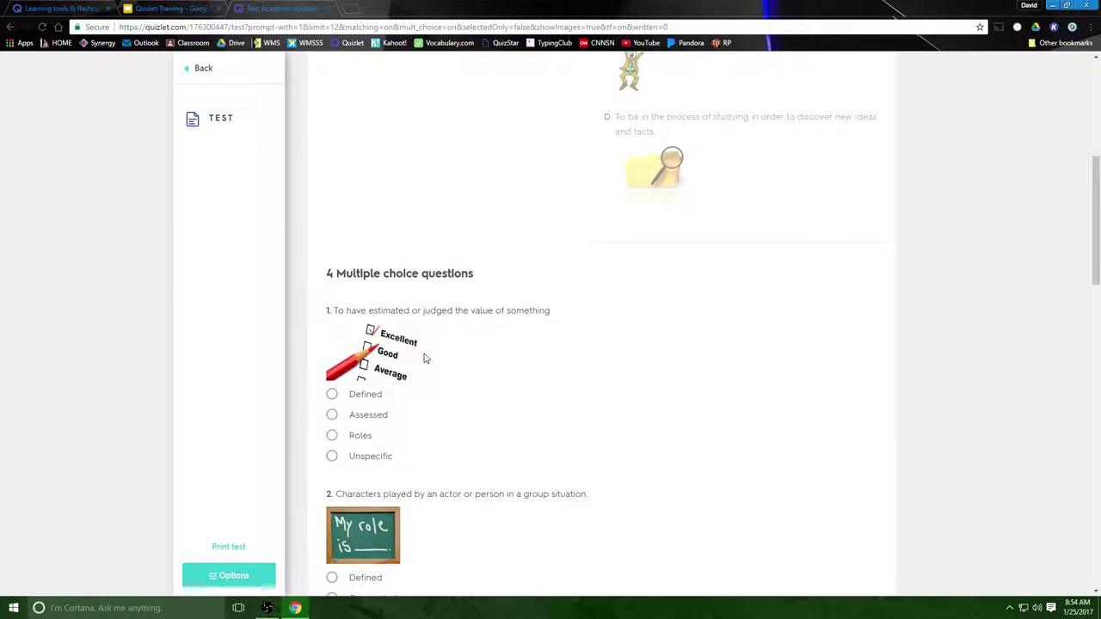
pyautogui.scroll(-1, 421, 356)
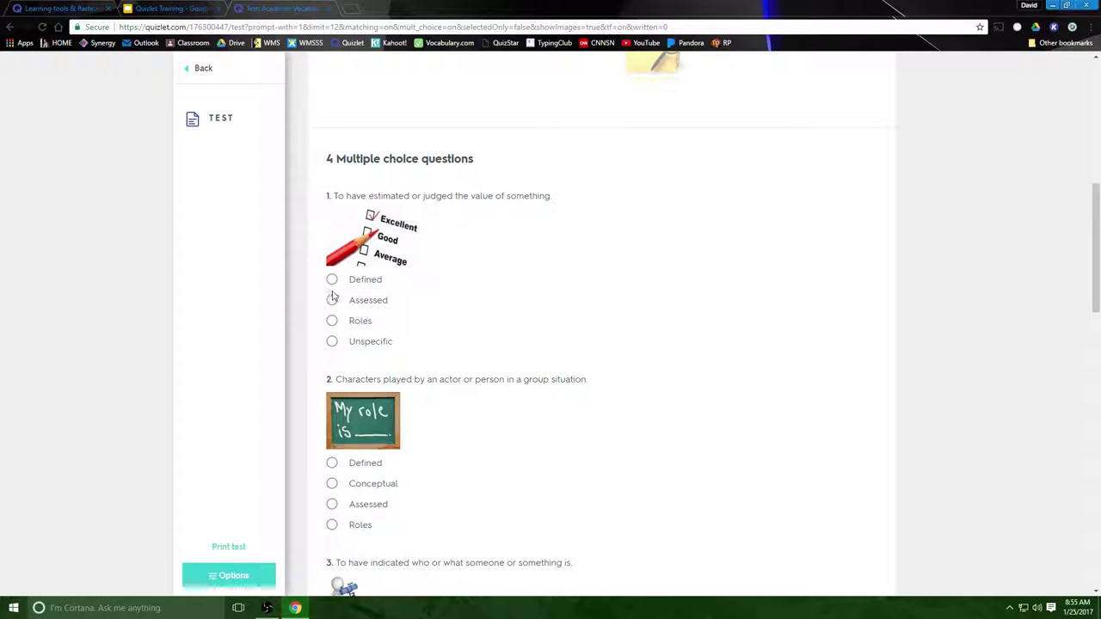
pyautogui.click(332, 302)
pyautogui.scroll(-2, 428, 374)
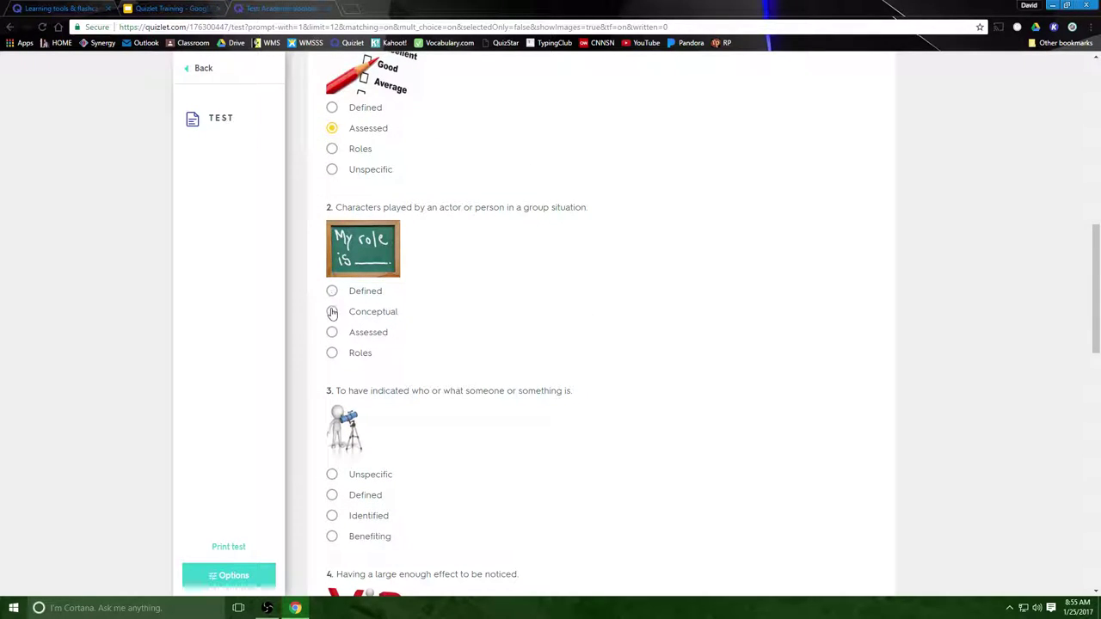
pyautogui.click(333, 360)
pyautogui.scroll(-1, 475, 365)
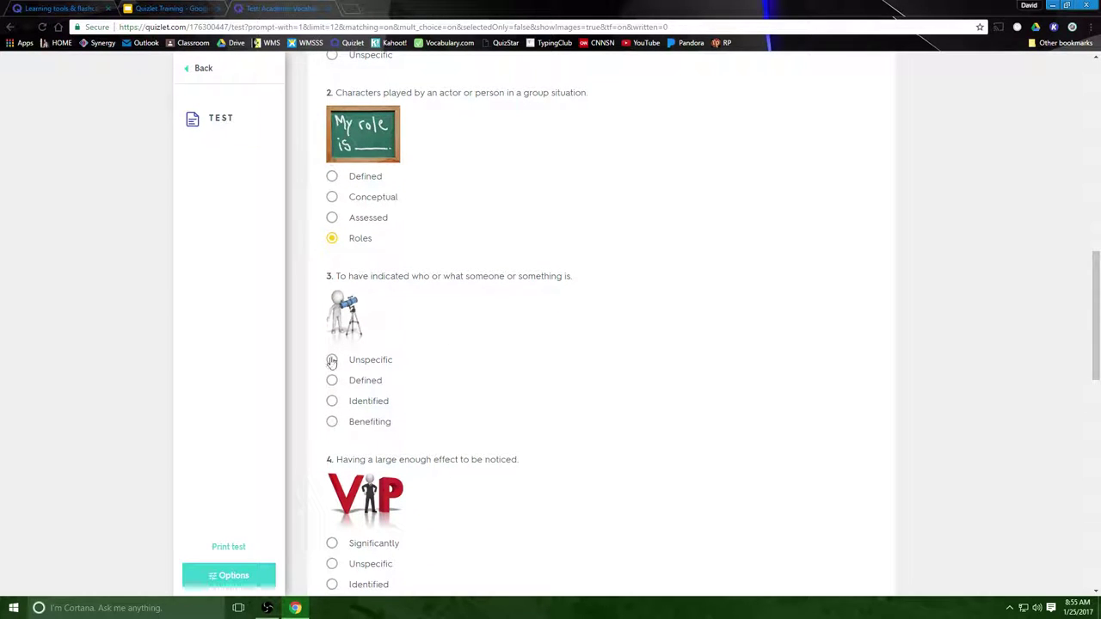
pyautogui.click(332, 401)
pyautogui.scroll(-2, 452, 401)
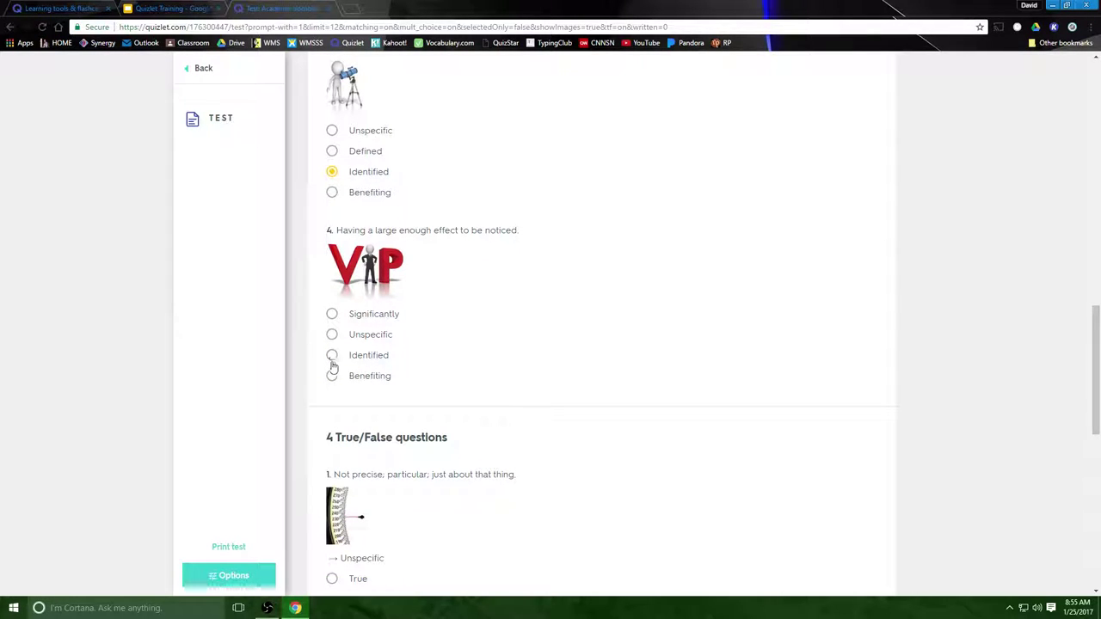
pyautogui.click(333, 316)
# Mark all four True/False questions as True and submit the test for checking
pyautogui.scroll(-3, 487, 387)
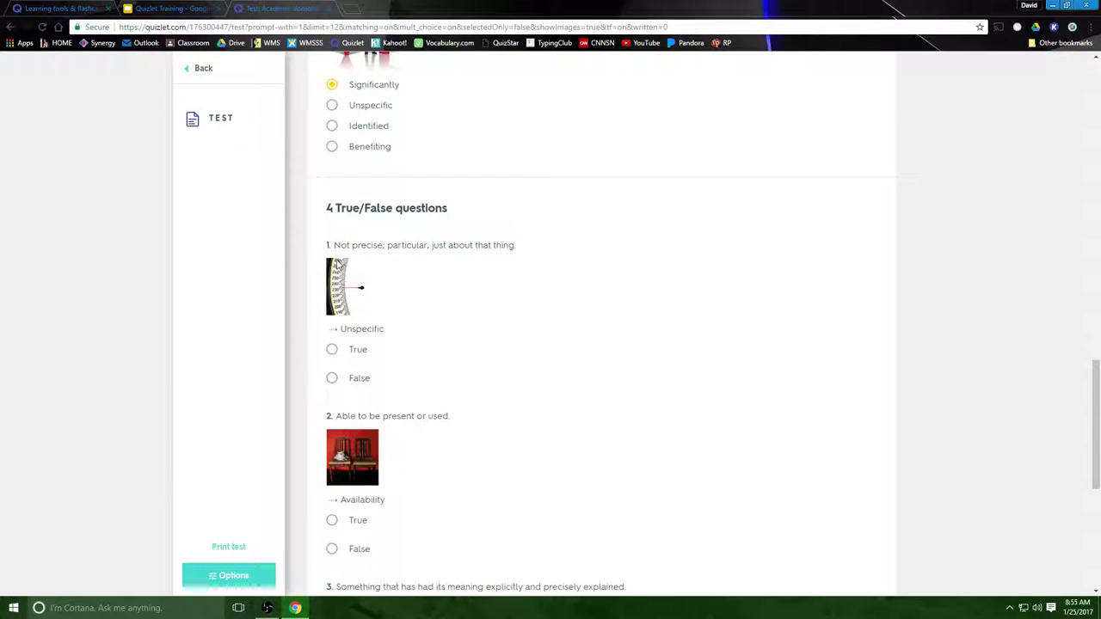
pyautogui.click(332, 351)
pyautogui.scroll(-2, 430, 379)
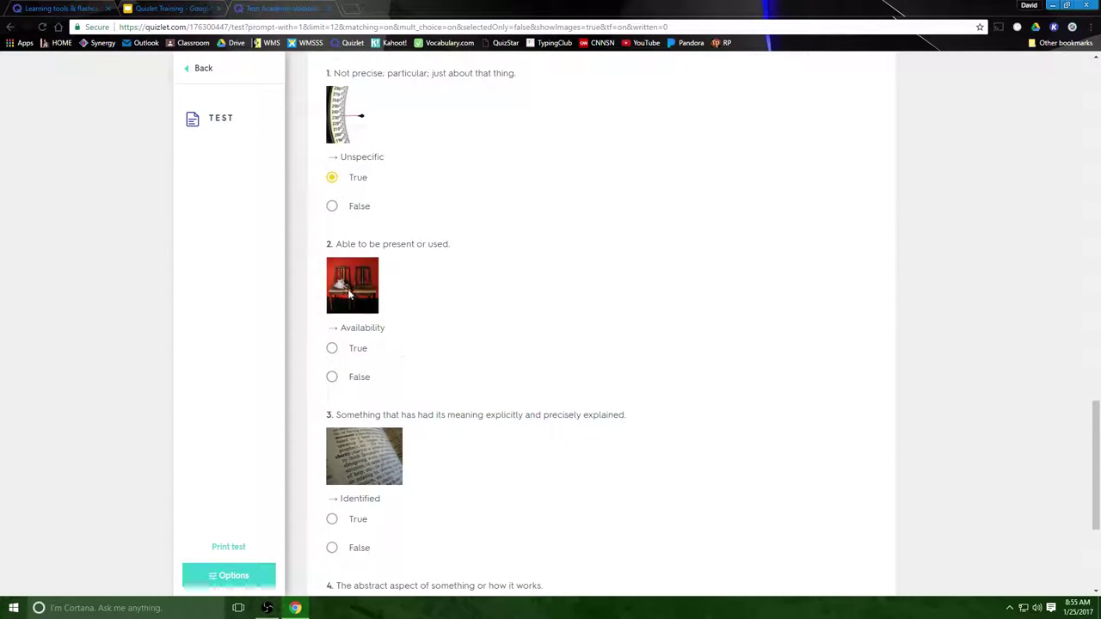
pyautogui.click(333, 349)
pyautogui.scroll(-2, 444, 367)
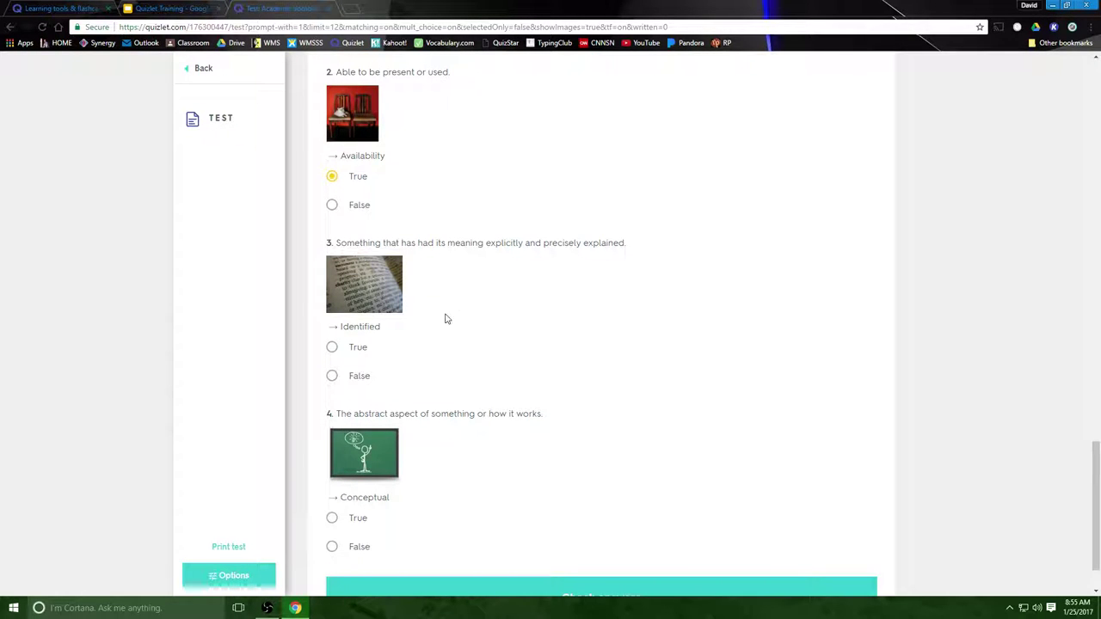
pyautogui.click(333, 350)
pyautogui.scroll(-1, 455, 382)
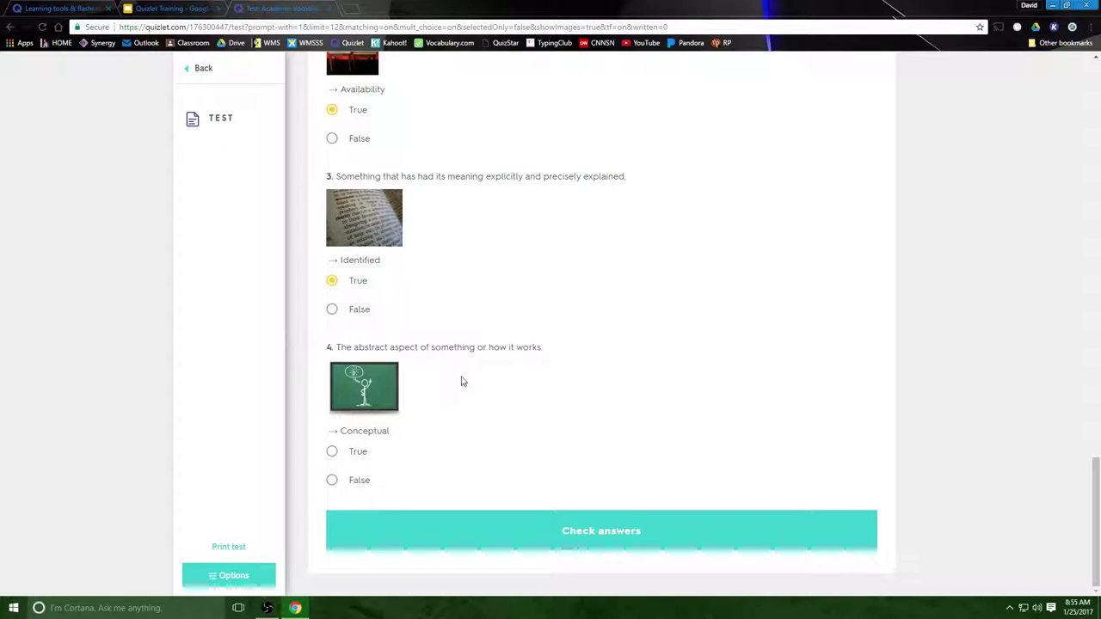
pyautogui.click(333, 456)
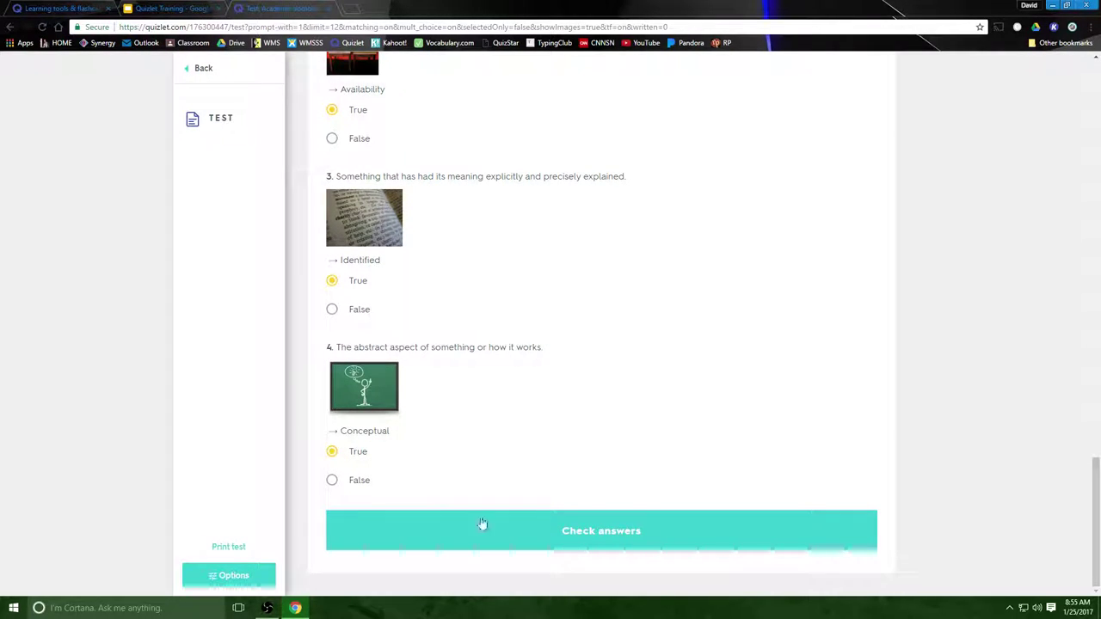
pyautogui.click(498, 540)
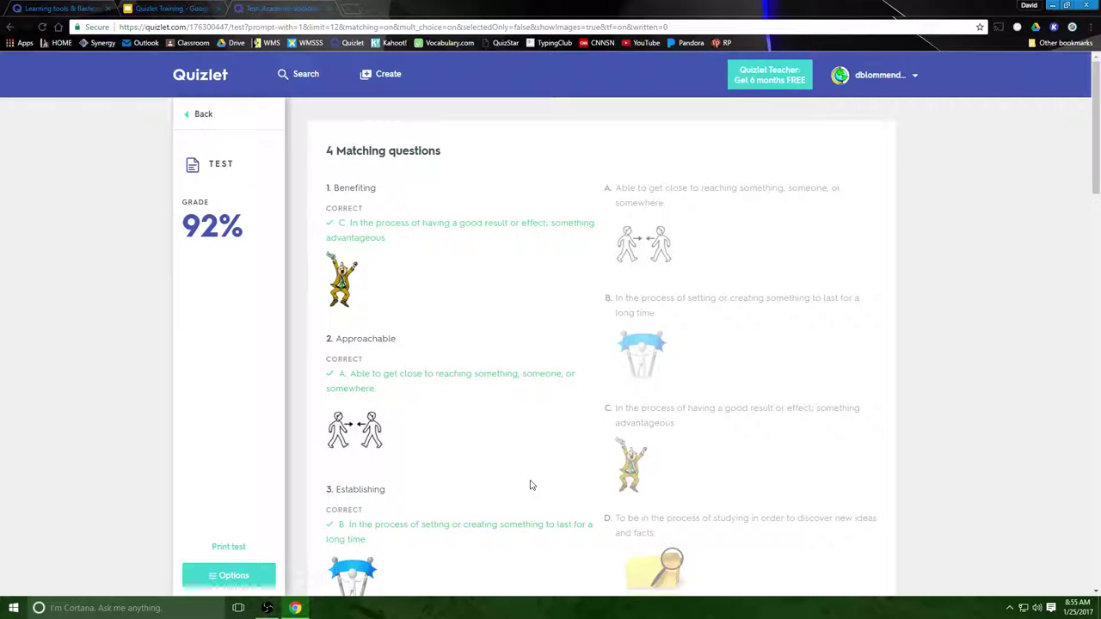
# Review the graded test, examining the marked answers in the matching, multiple choice and True/False sections
pyautogui.scroll(-1, 517, 466)
pyautogui.scroll(-6, 517, 467)
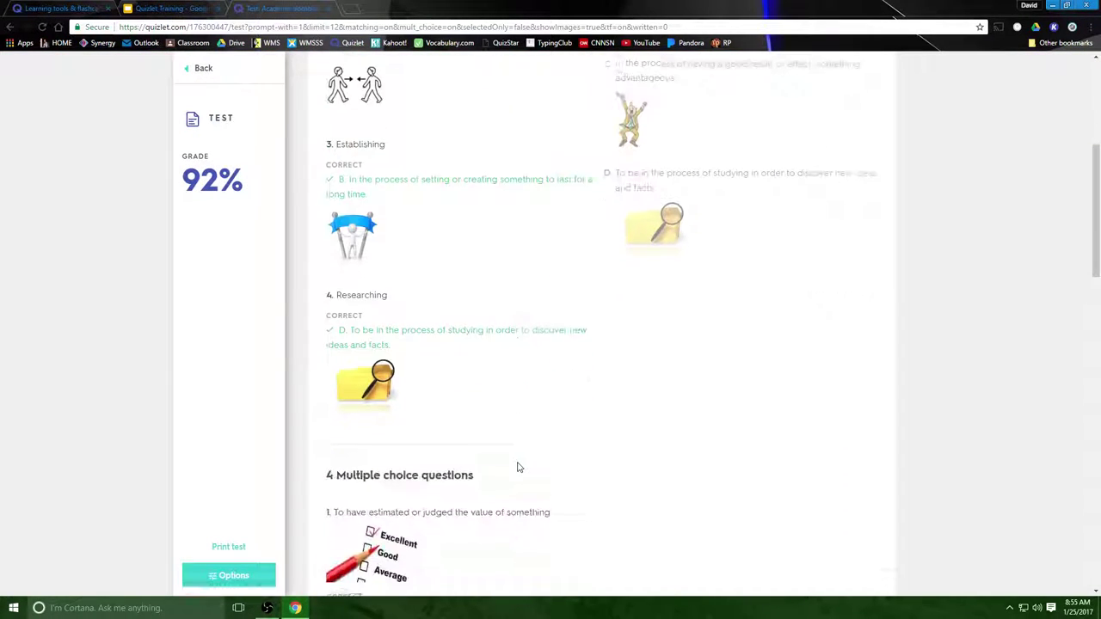
pyautogui.scroll(-5, 517, 467)
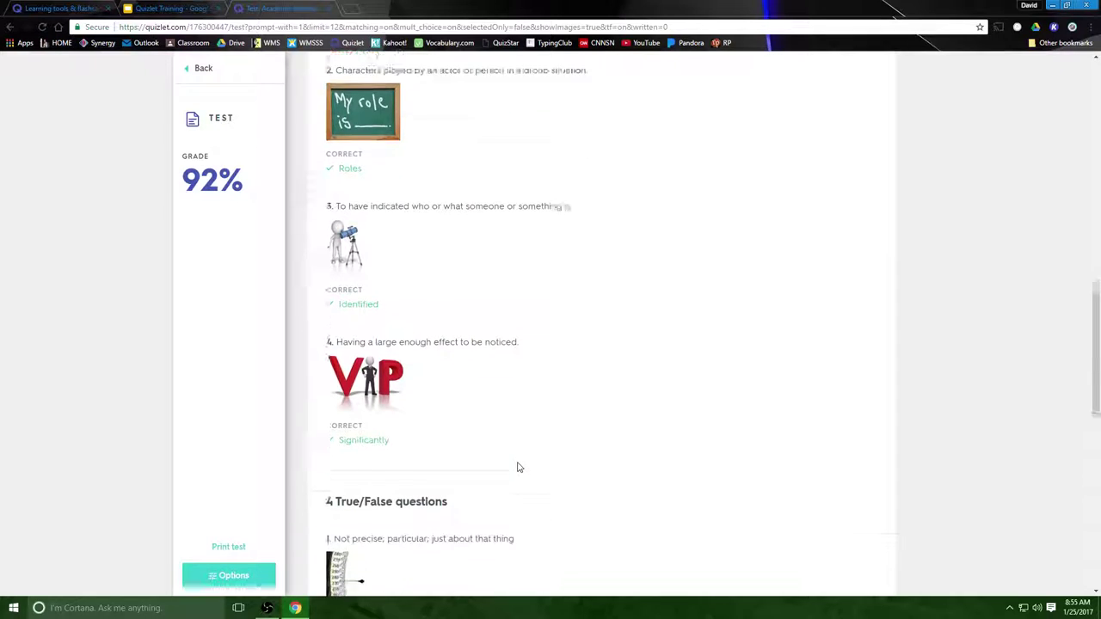
pyautogui.scroll(-3, 516, 467)
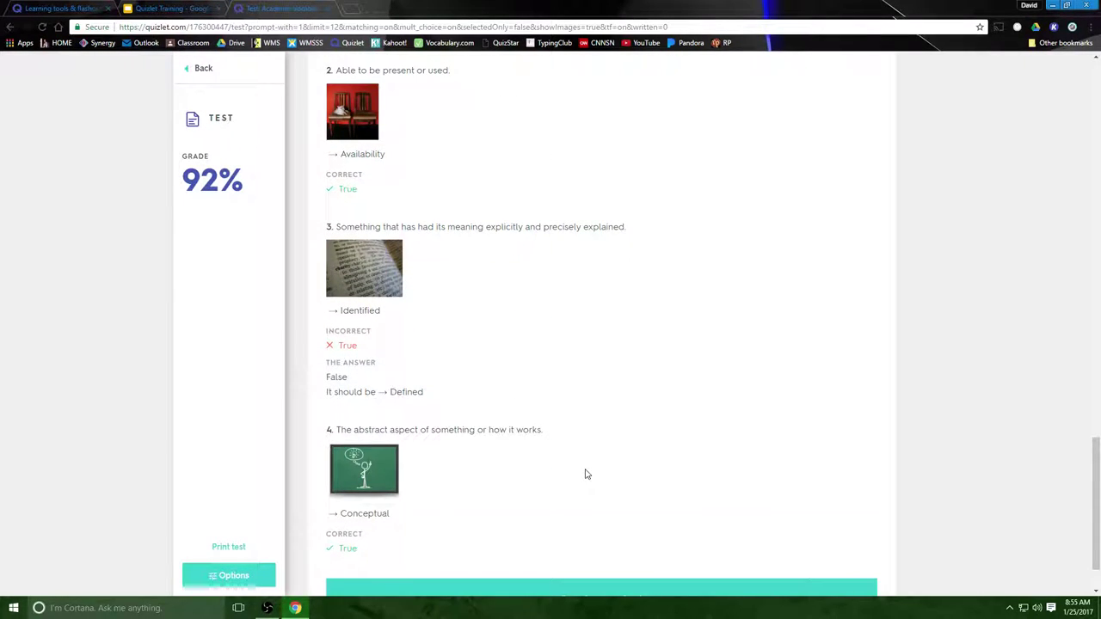
pyautogui.scroll(-1, 585, 474)
pyautogui.scroll(9, 584, 474)
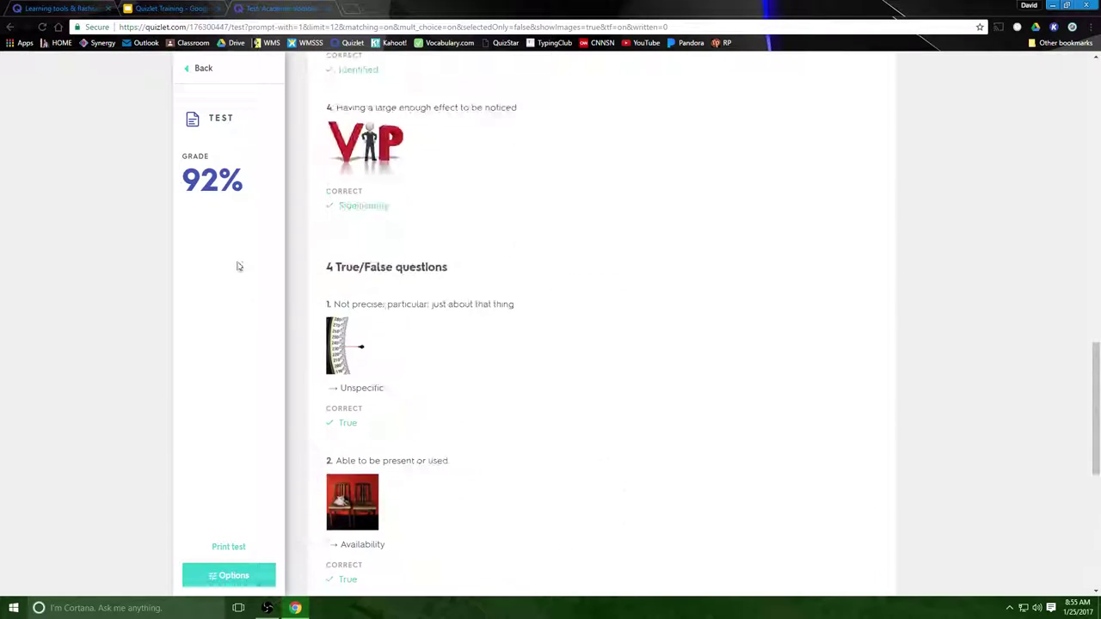
pyautogui.scroll(8, 266, 345)
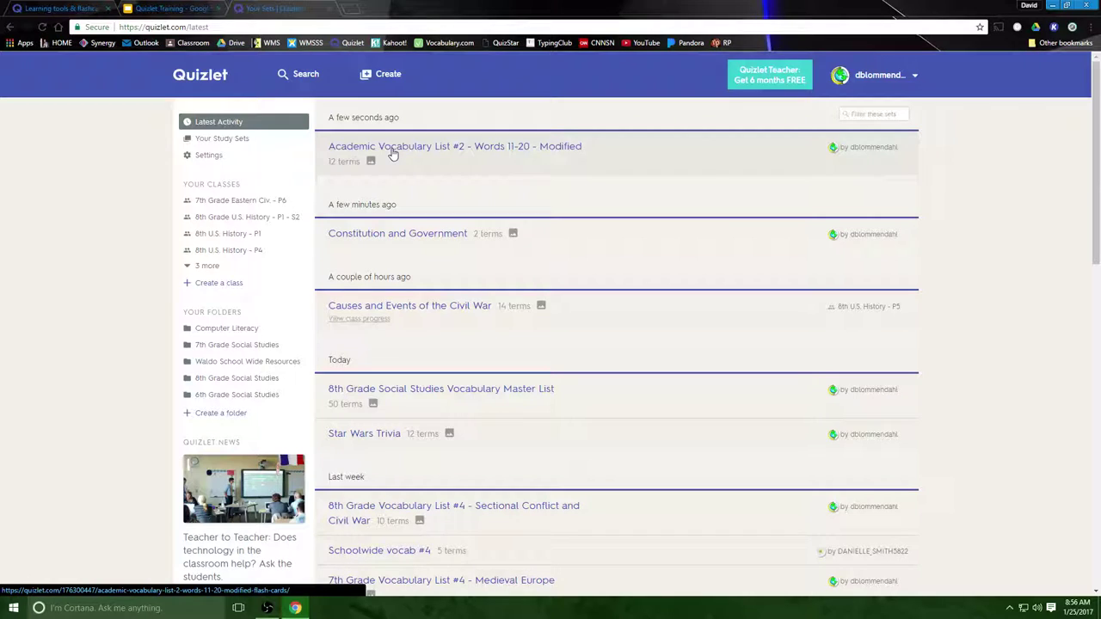
# Reopen the Academic Vocabulary List #2 set from the latest activity and create a Quizlet Live game for it
pyautogui.click(392, 153)
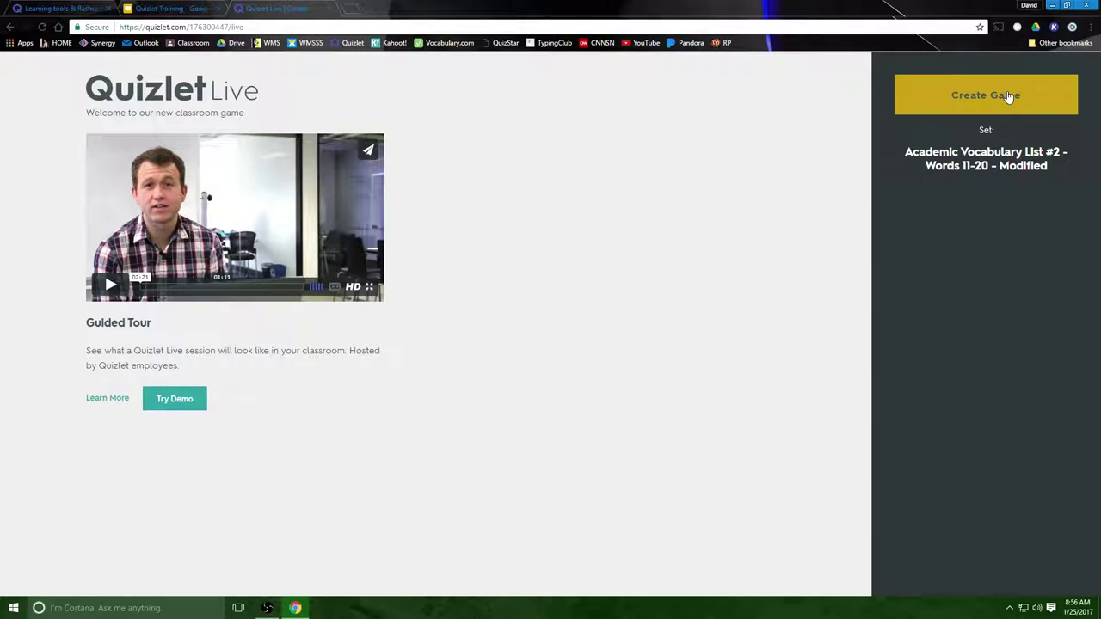
pyautogui.click(1006, 97)
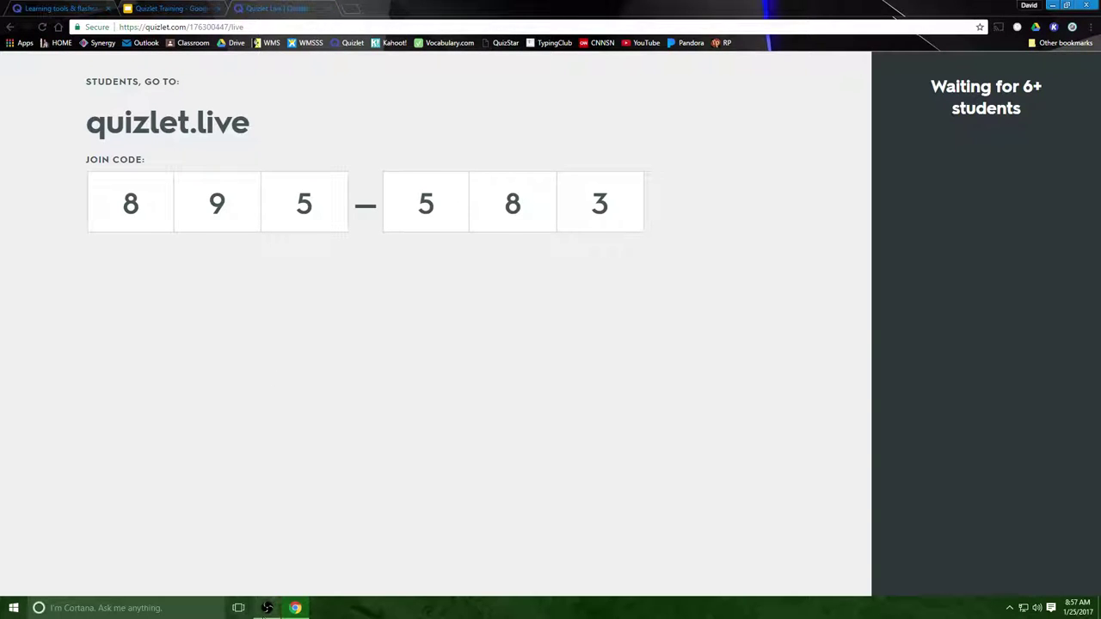
pyautogui.click(286, 591)
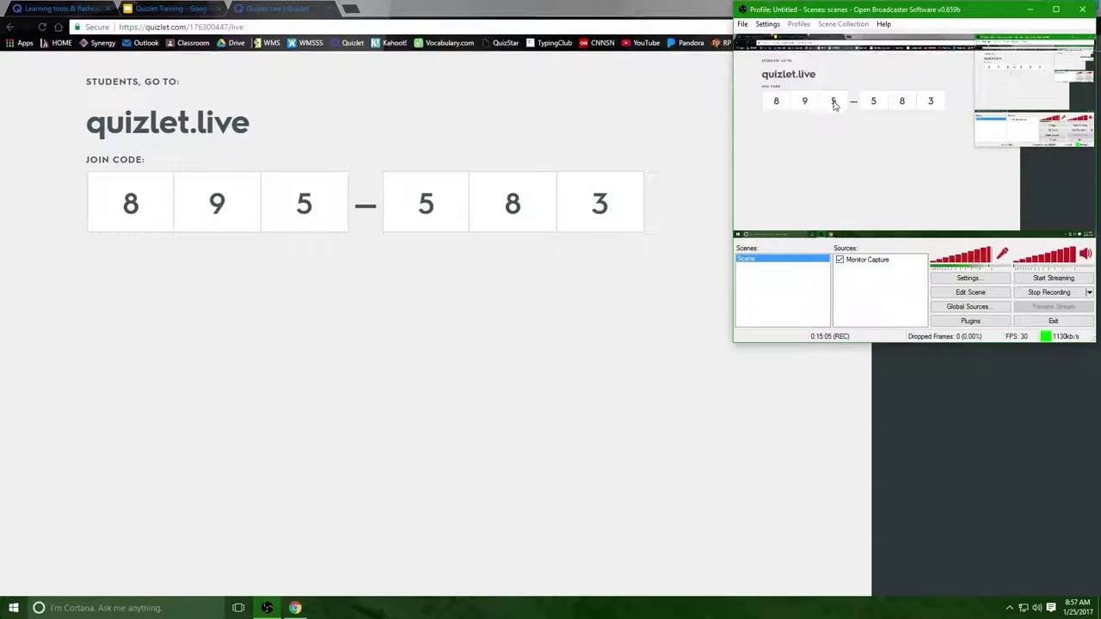